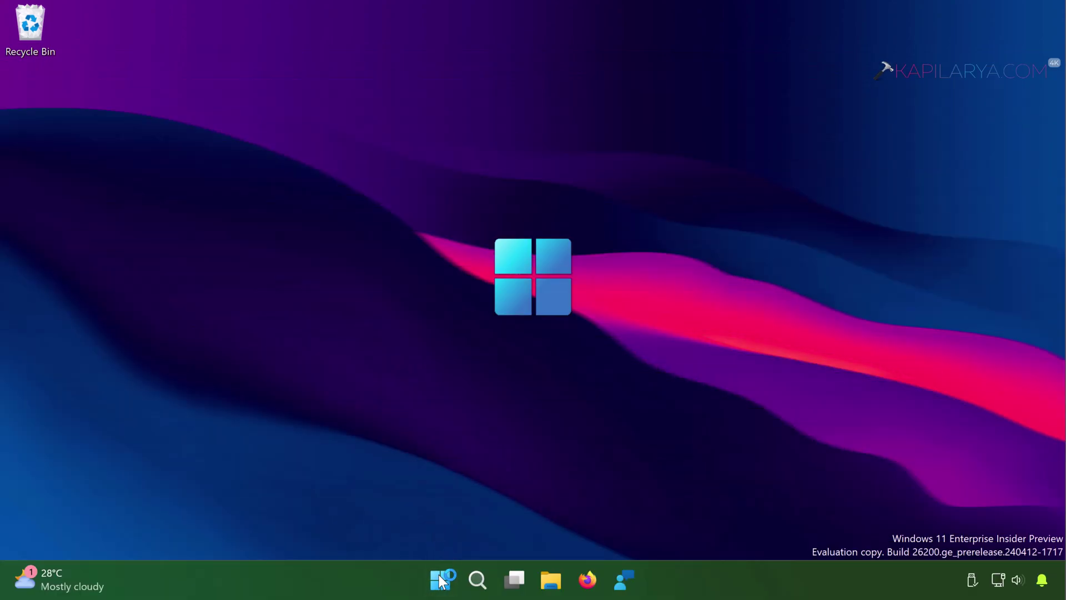
- Open Settings from the Start right-click menu and go to Accounts > Other Users
right_click(441, 580)
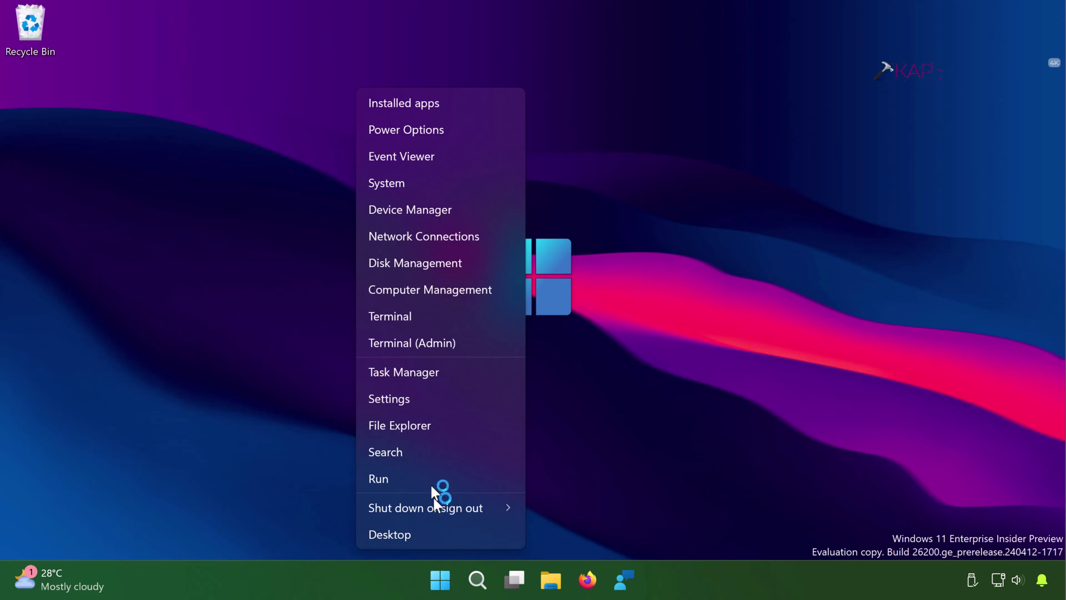
left_click(418, 398)
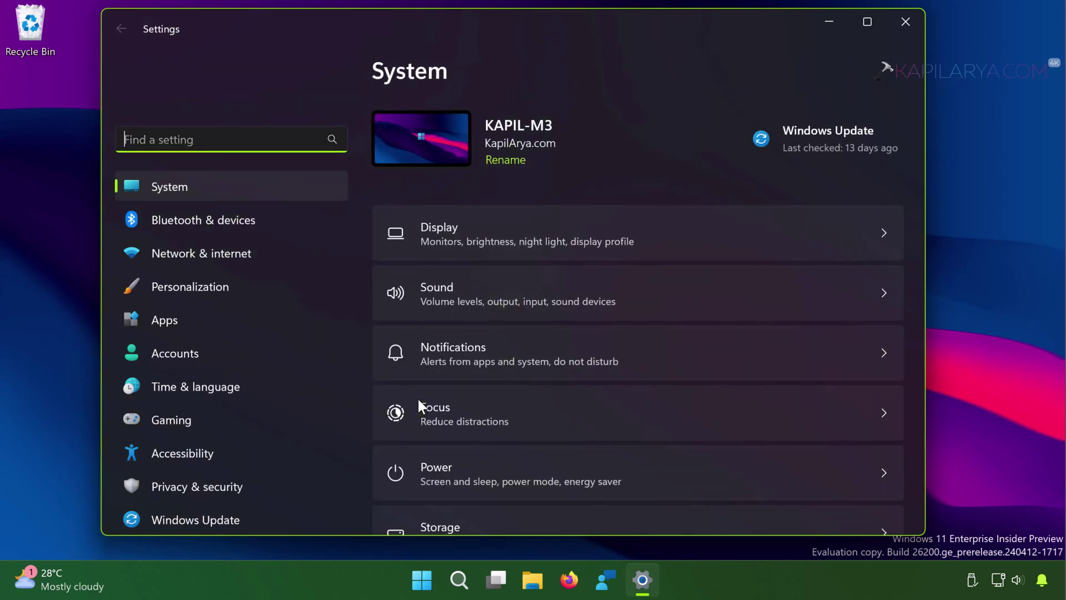
left_click(228, 355)
scroll(434, 309, "down", 2)
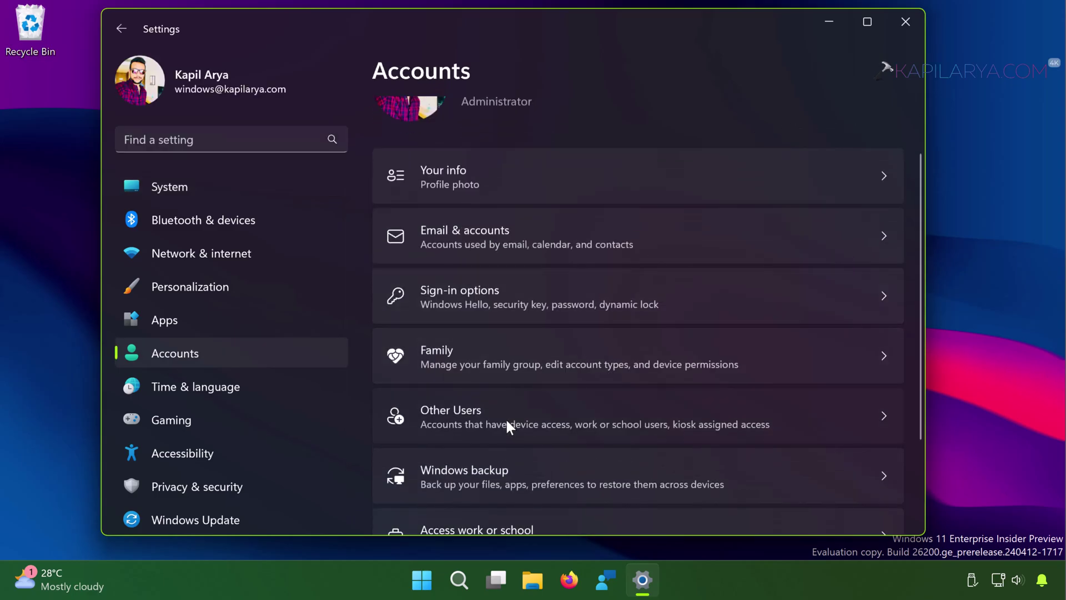
left_click(505, 418)
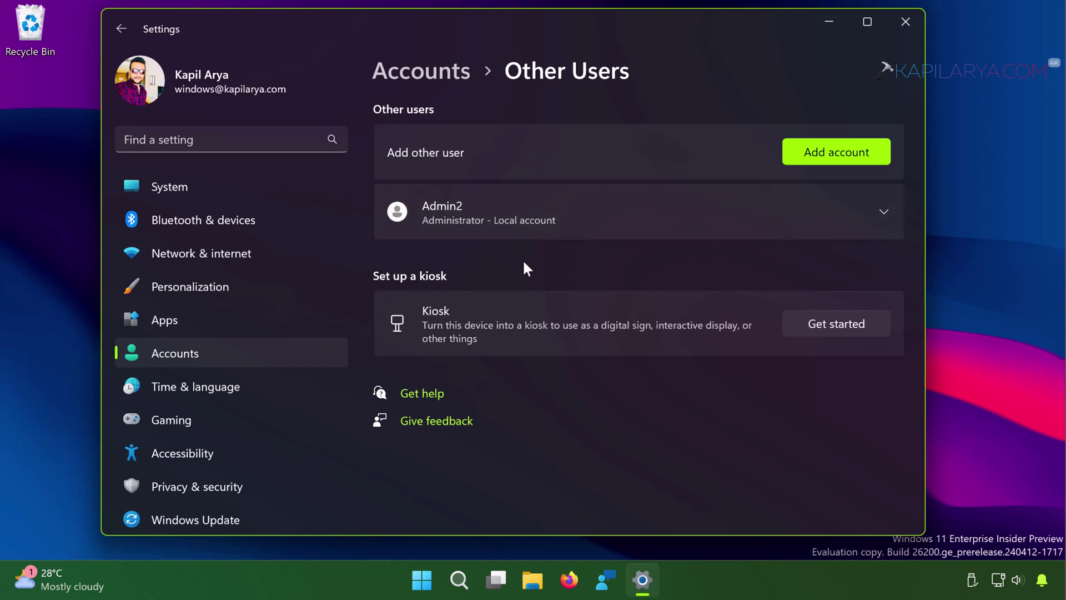
- Choose Add account, skip the sign-in information, and add a user without a Microsoft account
left_click(822, 151)
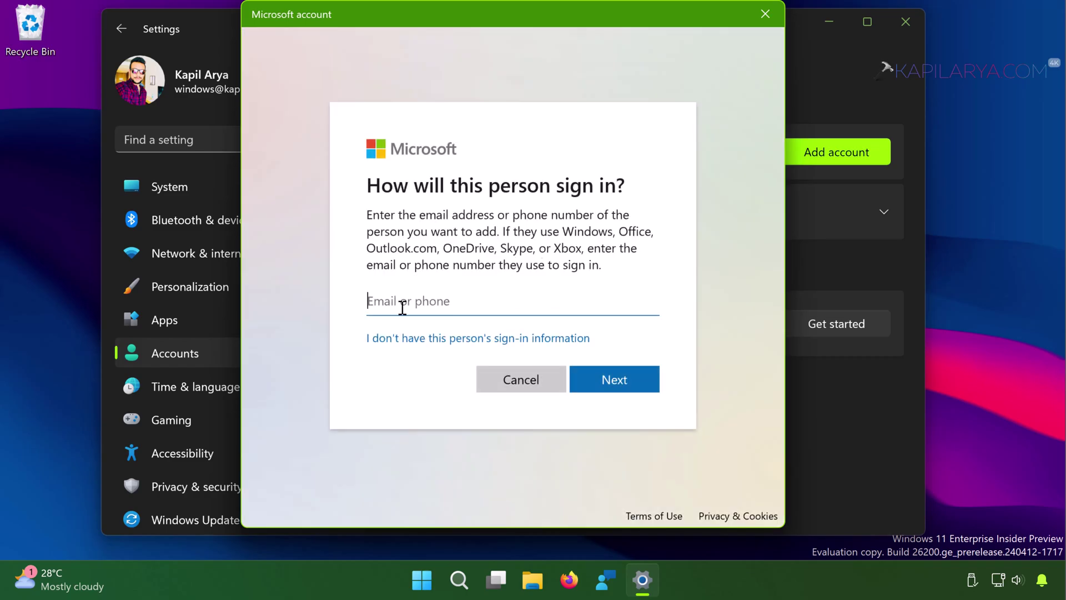
left_click(432, 339)
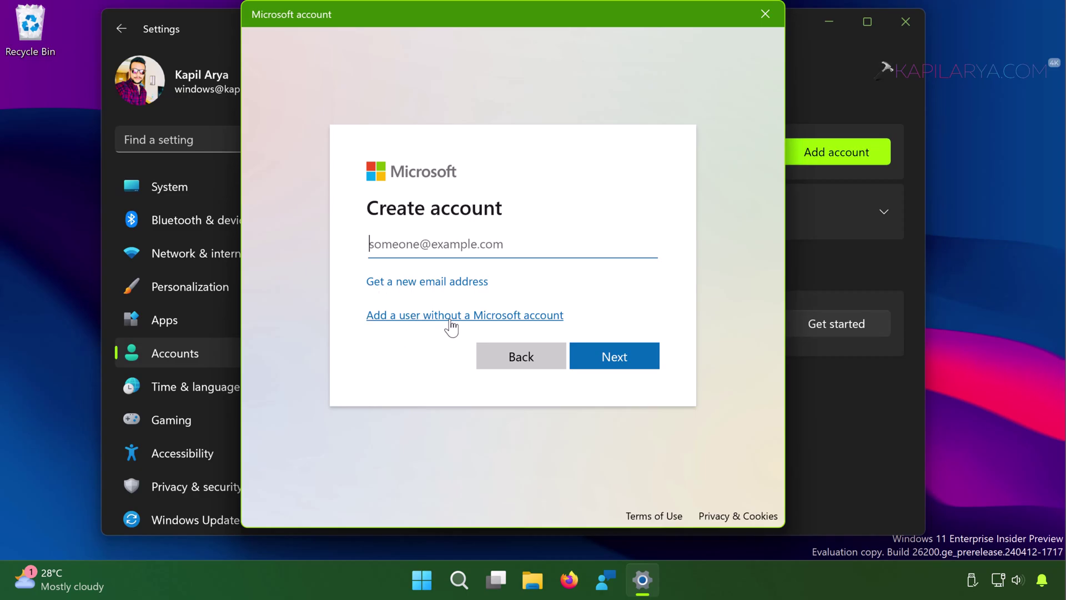
left_click(451, 315)
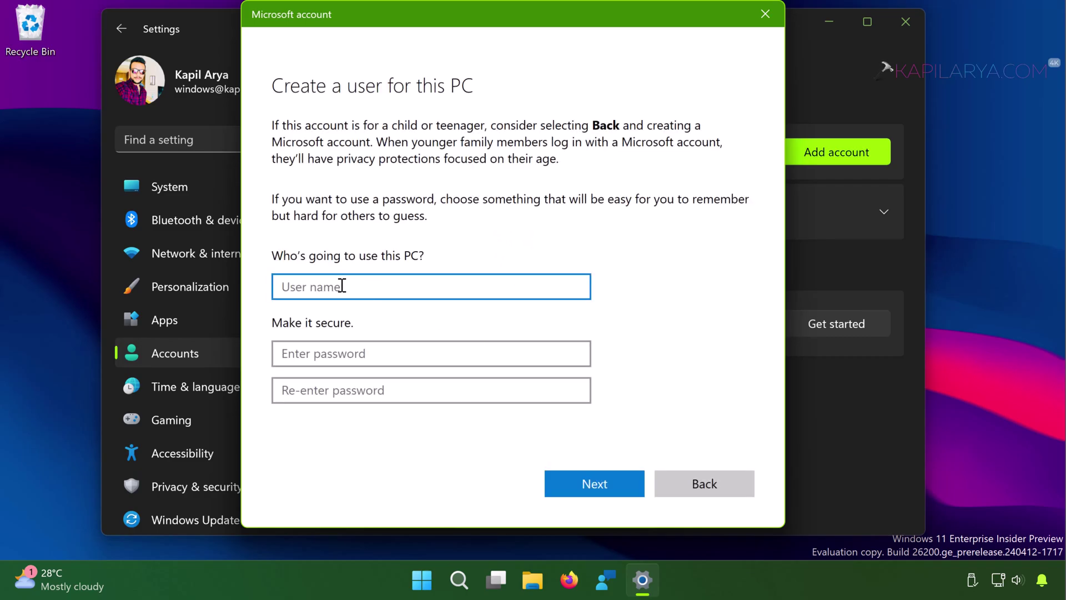
- Enter User1 as the new user name
type("User1")
left_click_drag(328, 284, 277, 283)
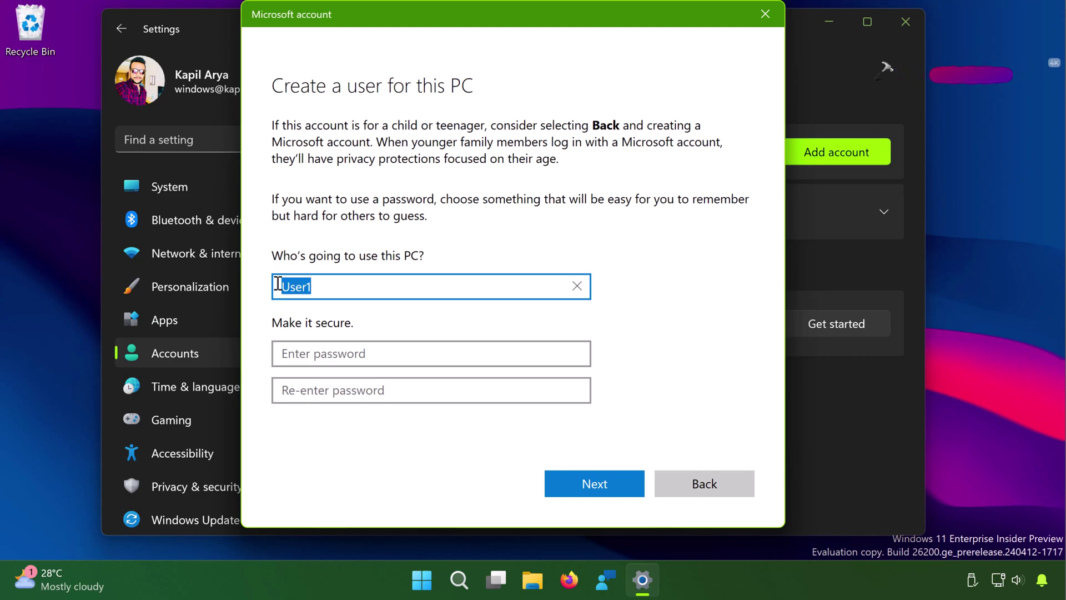
left_click(294, 353)
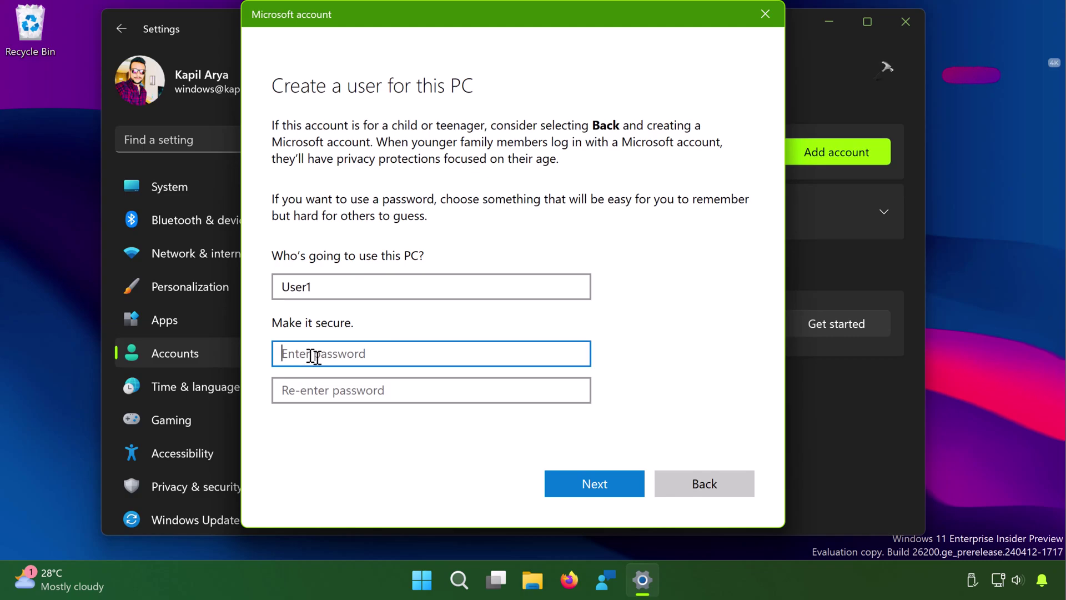
left_click(319, 390)
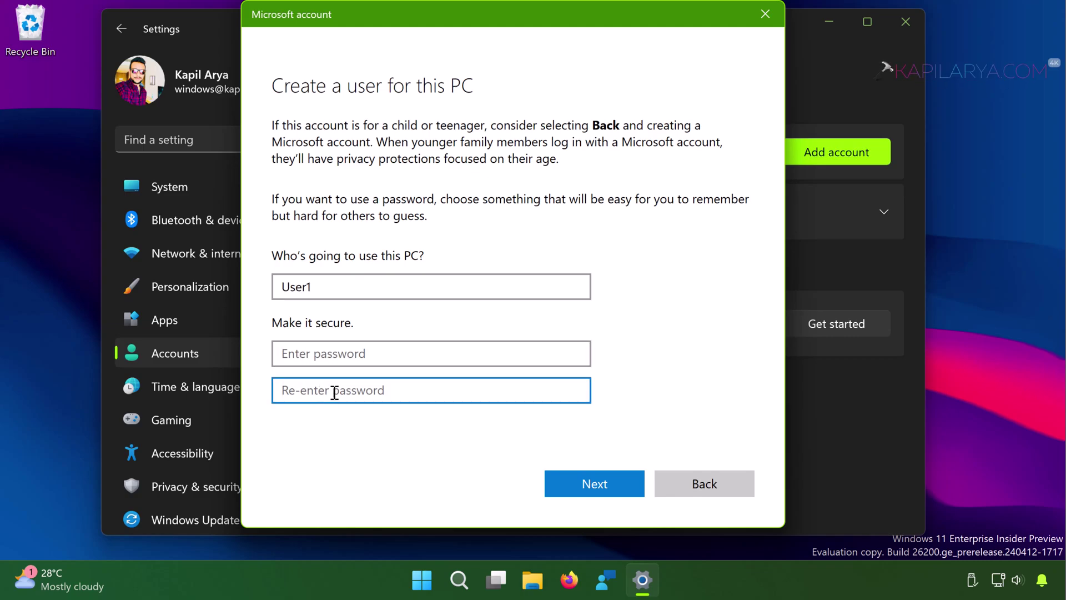
left_click(320, 359)
left_click(326, 388)
- Try a password in both fields and browse the three security-question lists without choosing
left_click(410, 356)
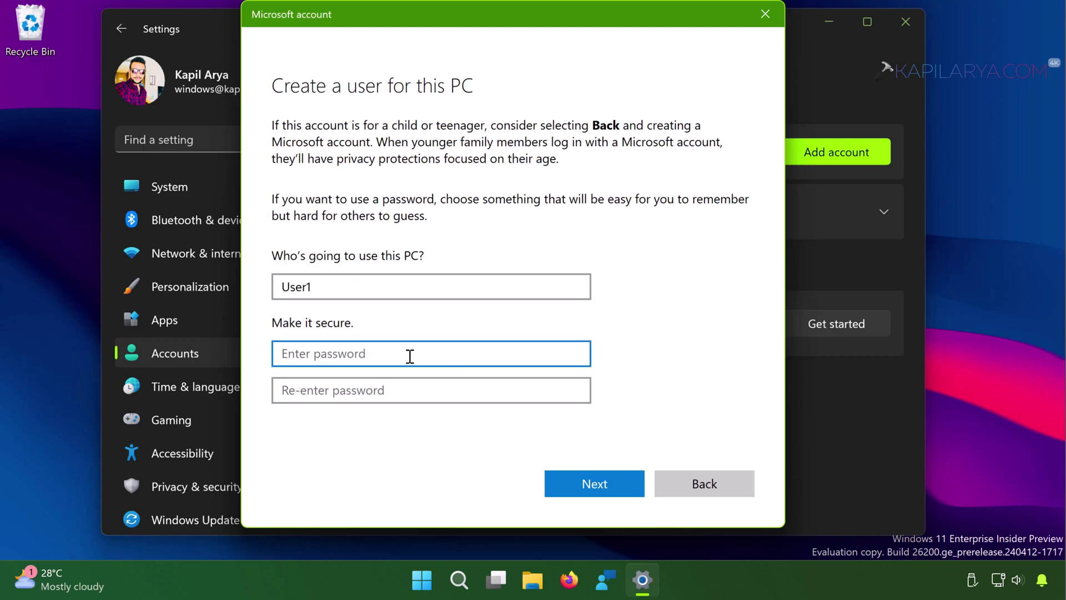
type("12")
key("Tab")
type("12")
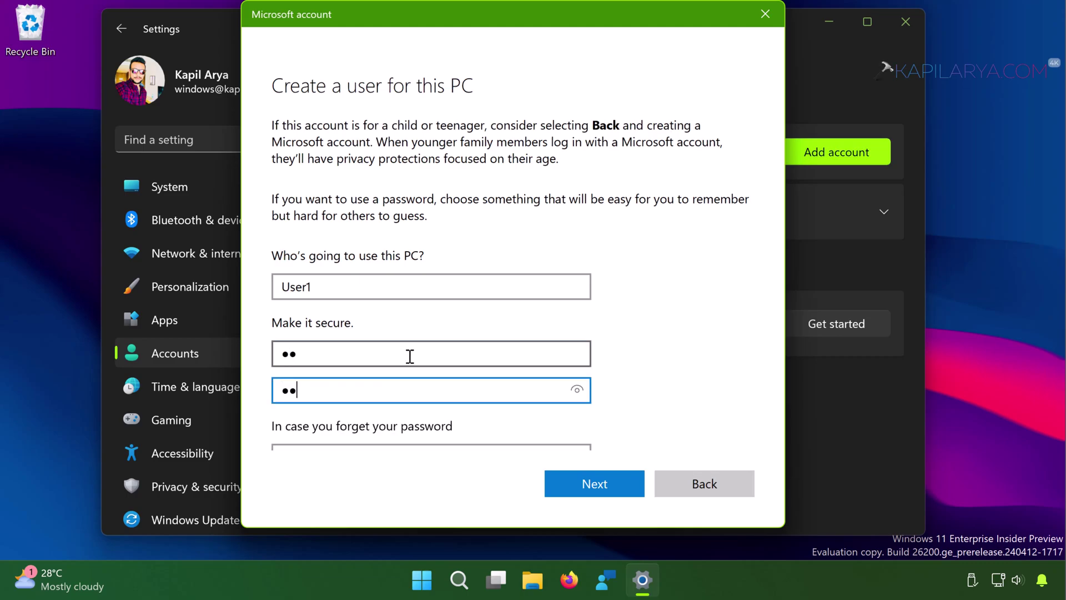
scroll(409, 356, "down", 3)
scroll(325, 332, "down", 1)
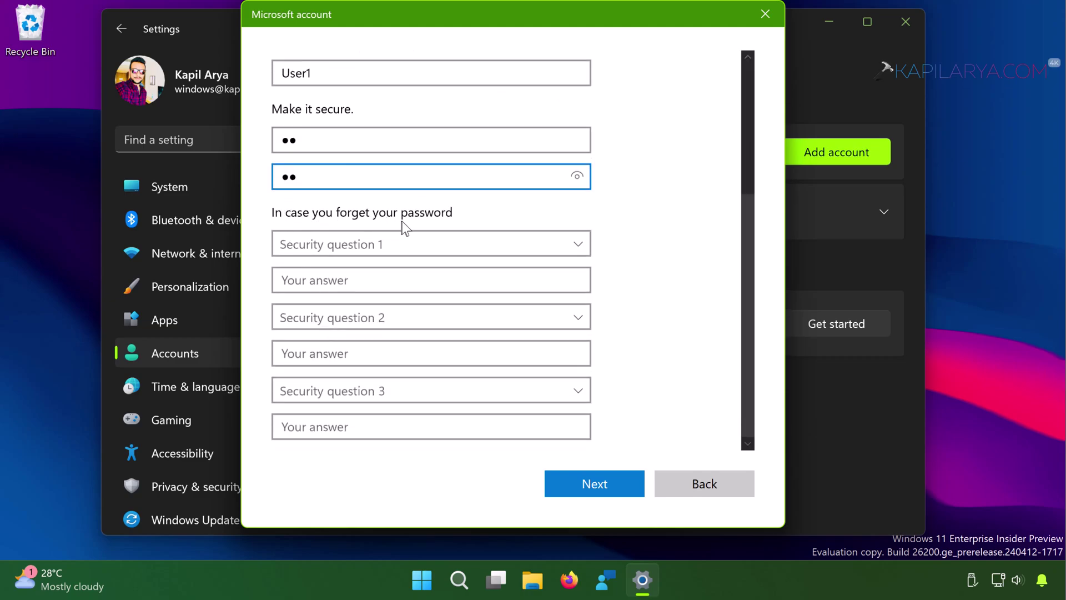
left_click(365, 243)
left_click(364, 242)
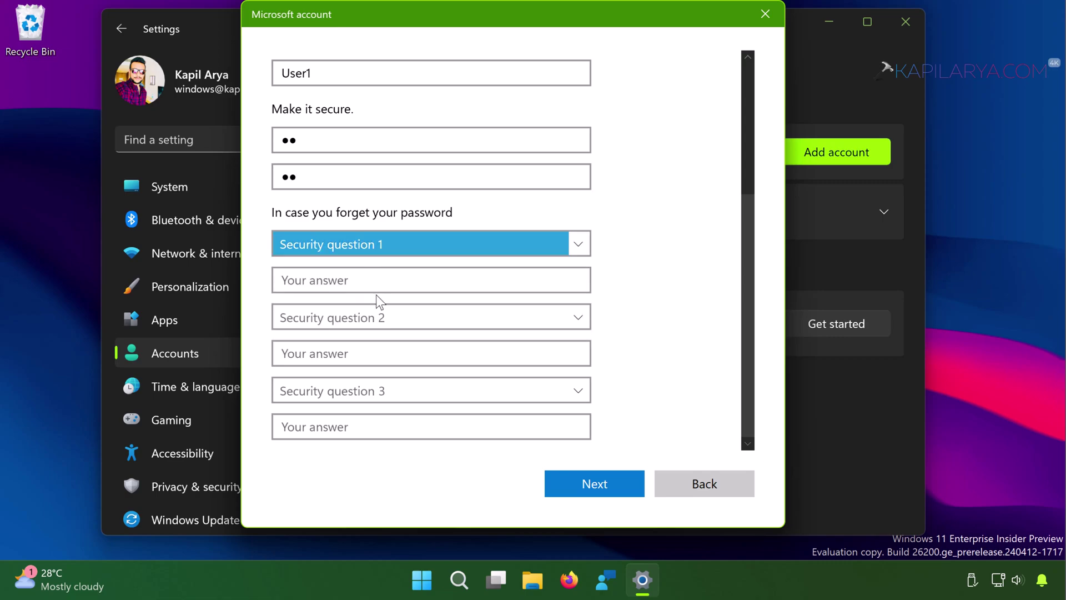
left_click(356, 315)
left_click(354, 314)
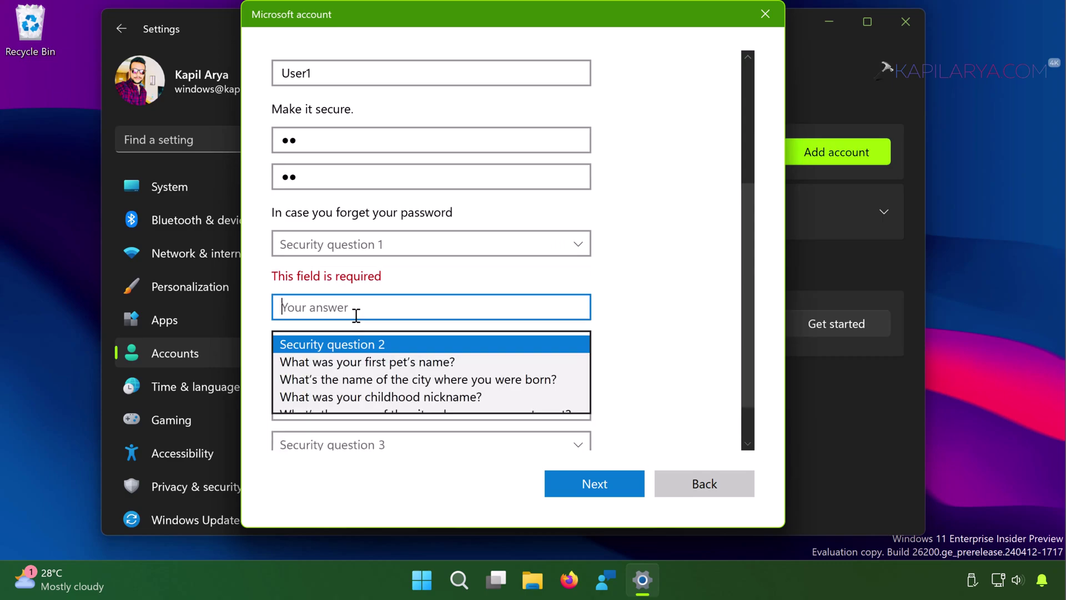
scroll(393, 356, "down", 1)
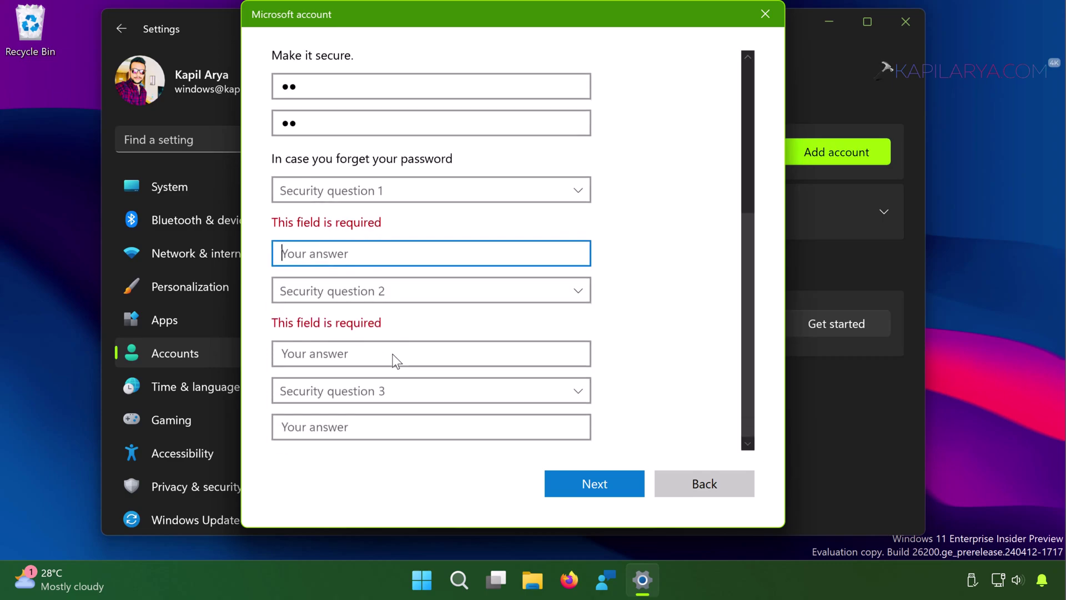
left_click(387, 395)
left_click(386, 394)
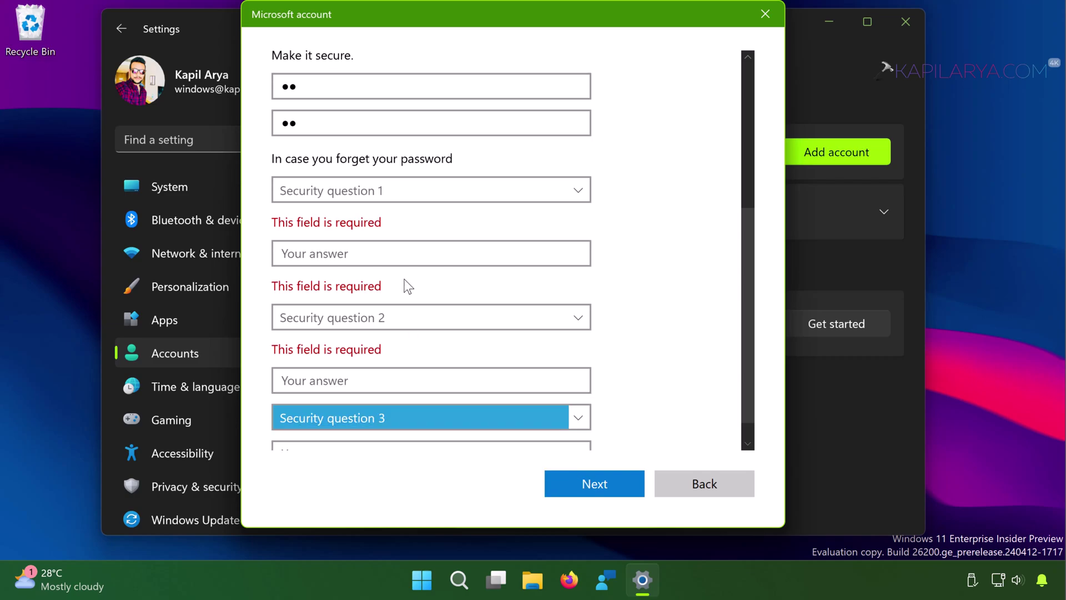
scroll(405, 285, "up", 5)
- Clear both password fields and create User1 with no password
left_click(331, 355)
key("ctrl+a")
key("BackSpace")
left_click(310, 398)
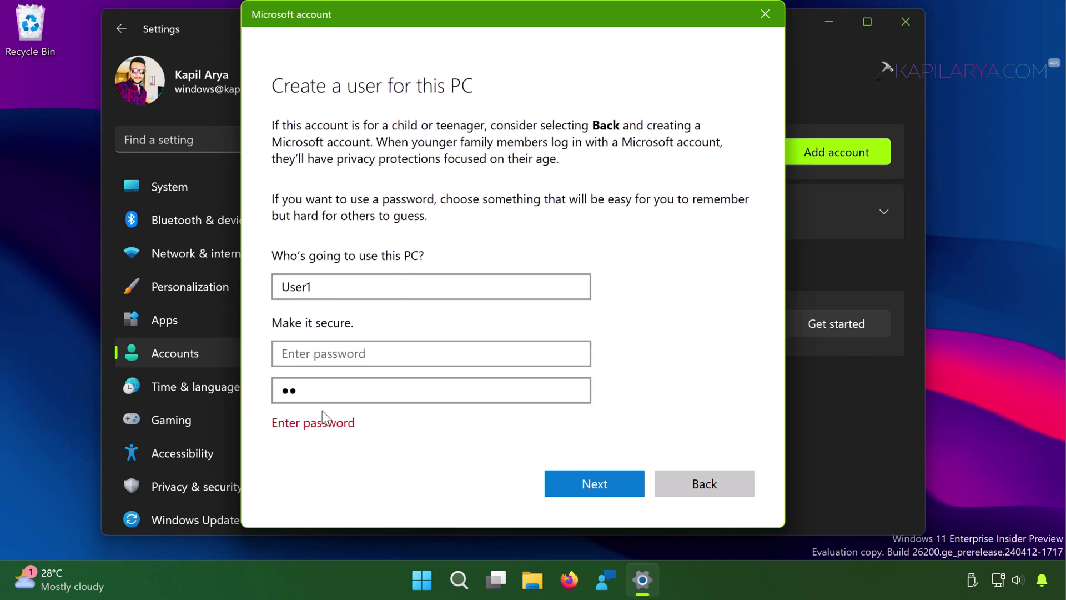
key("BackSpace")
key("BackSpace")
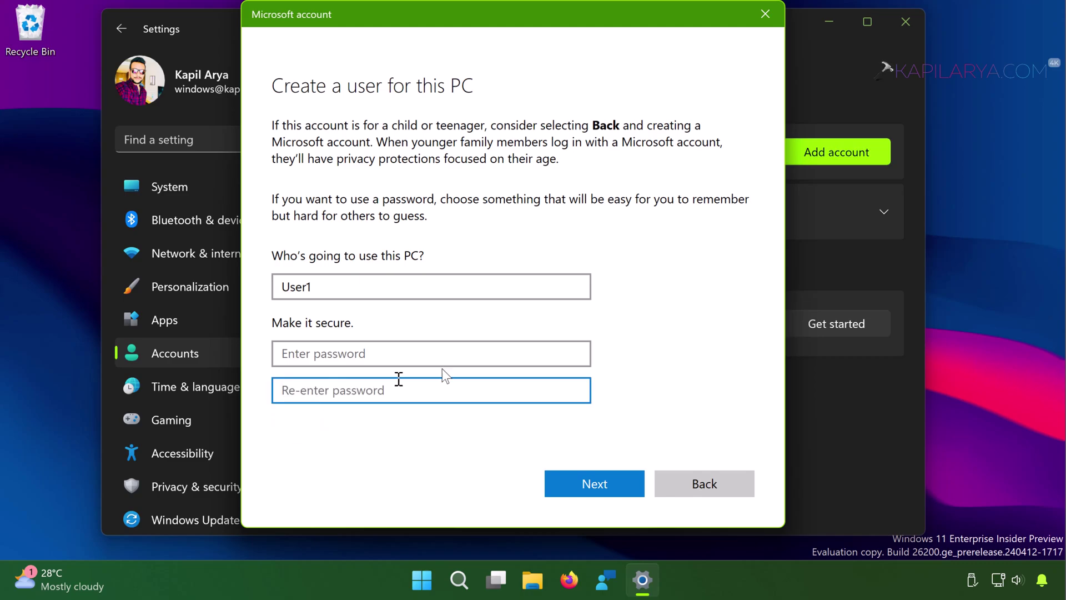
left_click(618, 488)
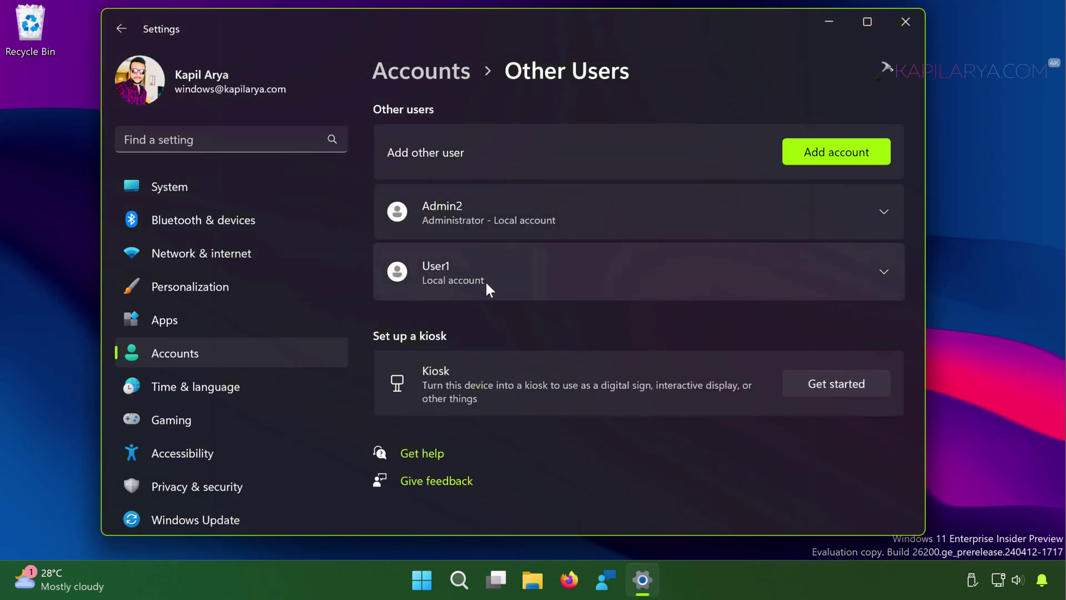
- Change User1's account type to Administrator and confirm with OK
left_click(882, 273)
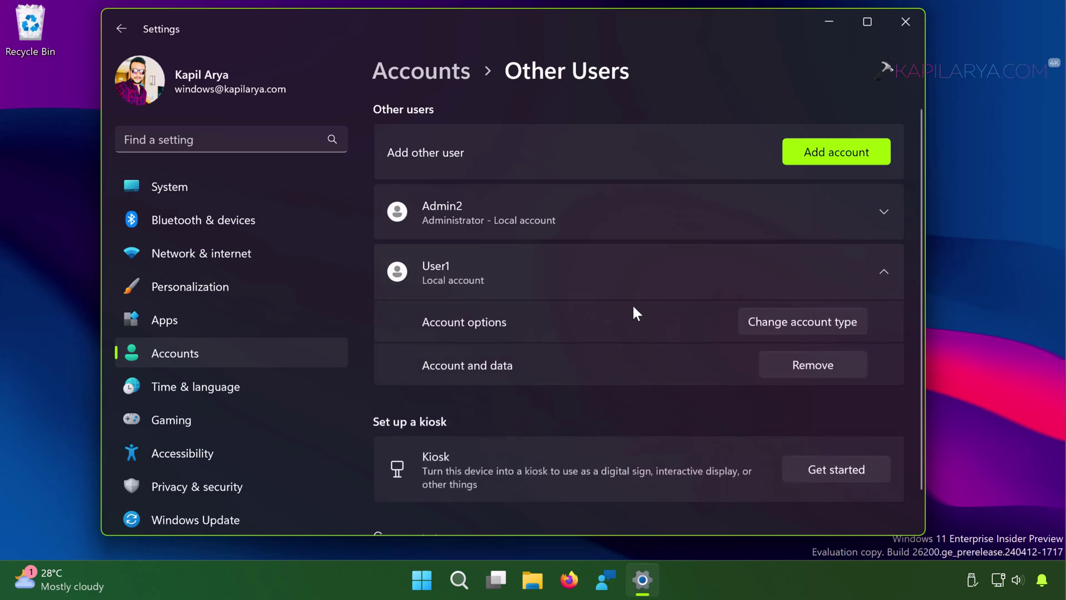
left_click(753, 322)
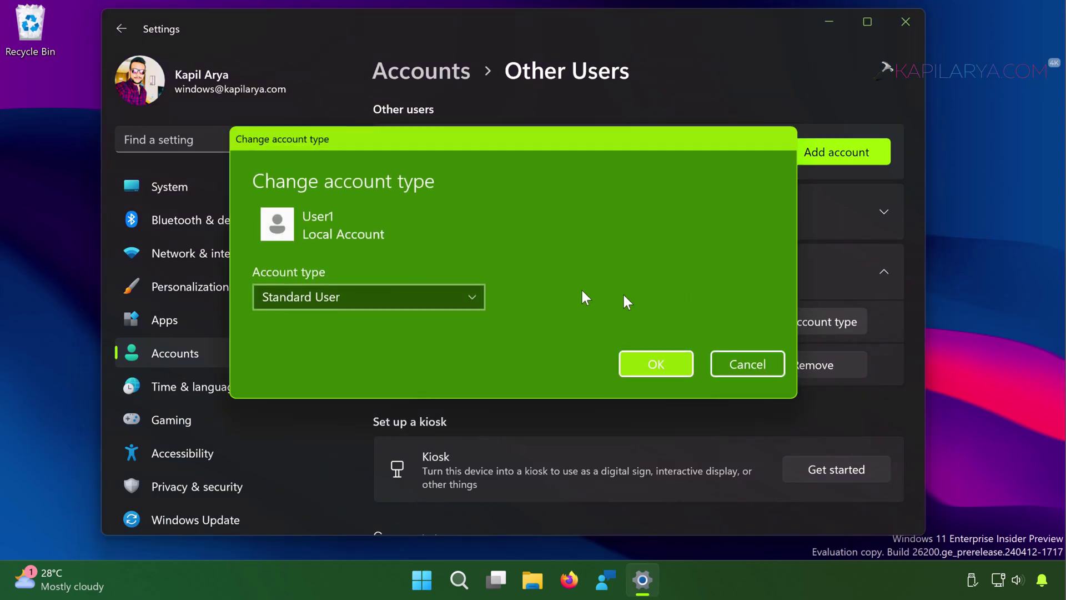
left_click(333, 291)
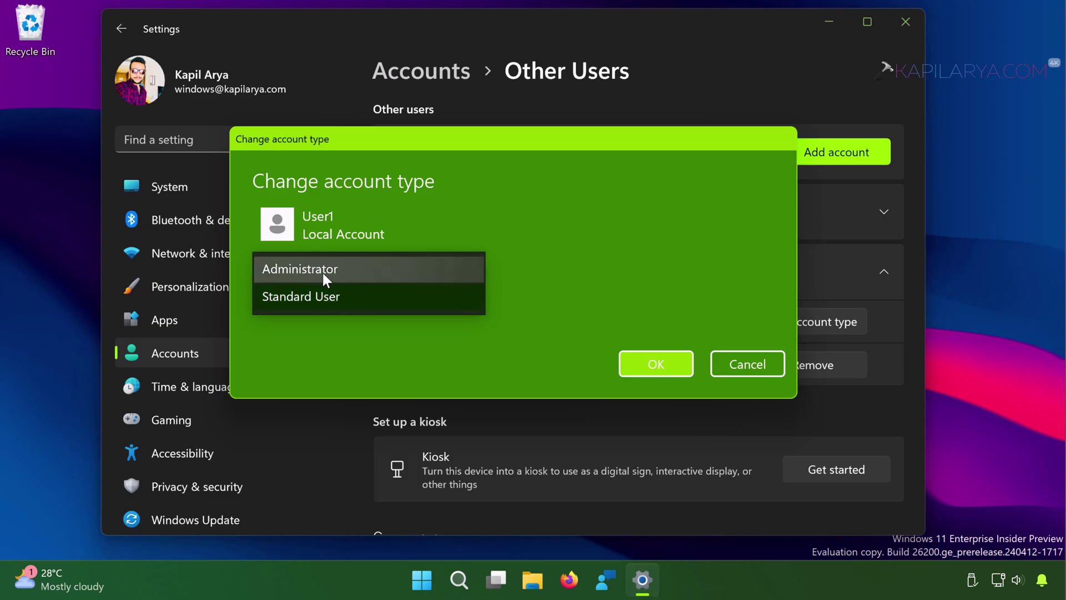
left_click(449, 268)
left_click(644, 369)
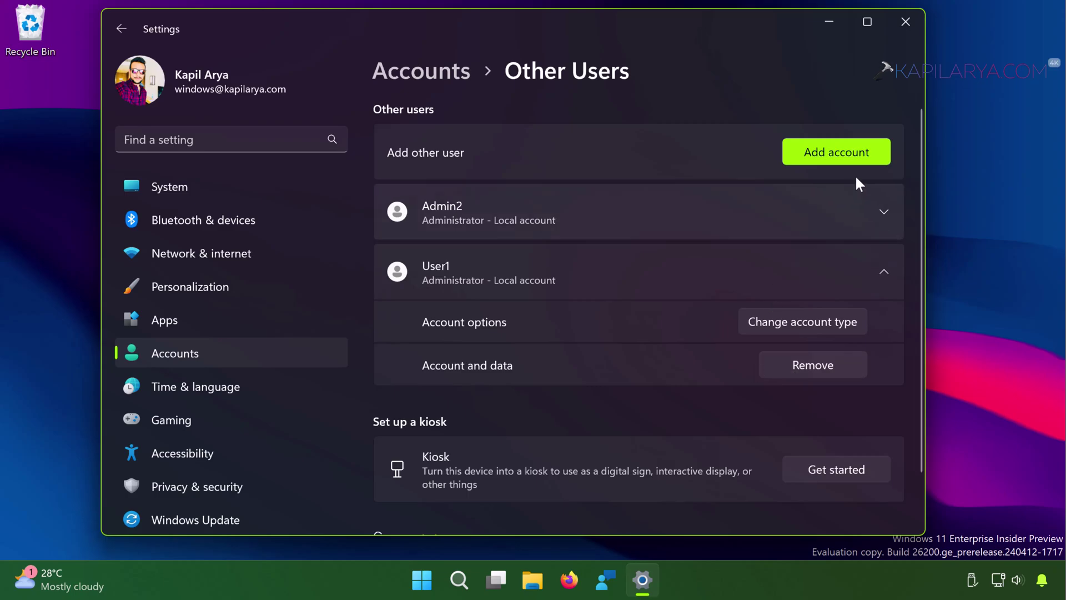
- Close Settings and launch netplwiz from the Run box
left_click(906, 25)
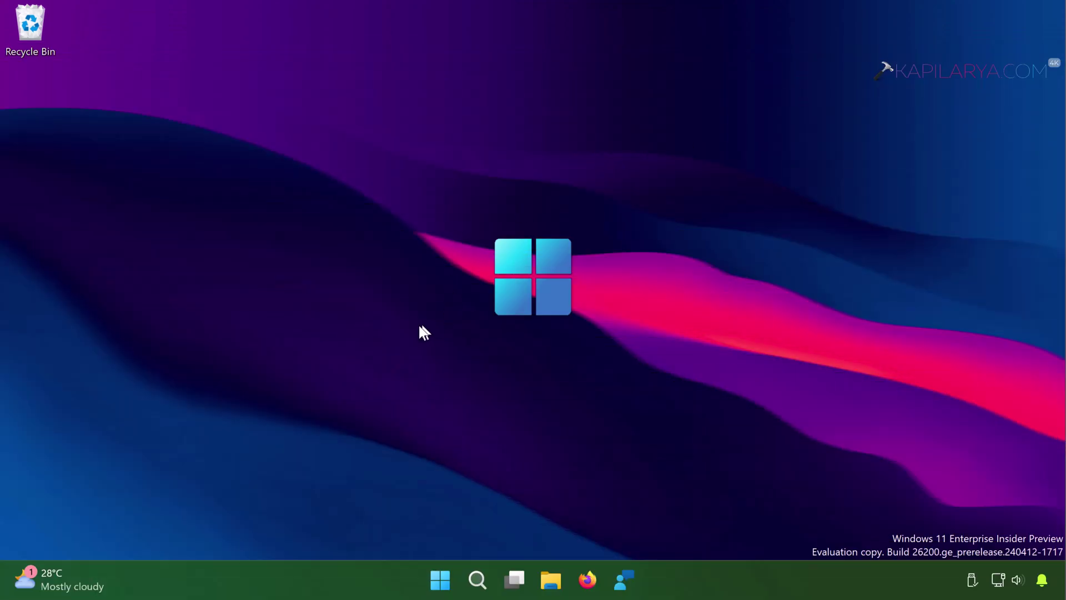
right_click(441, 578)
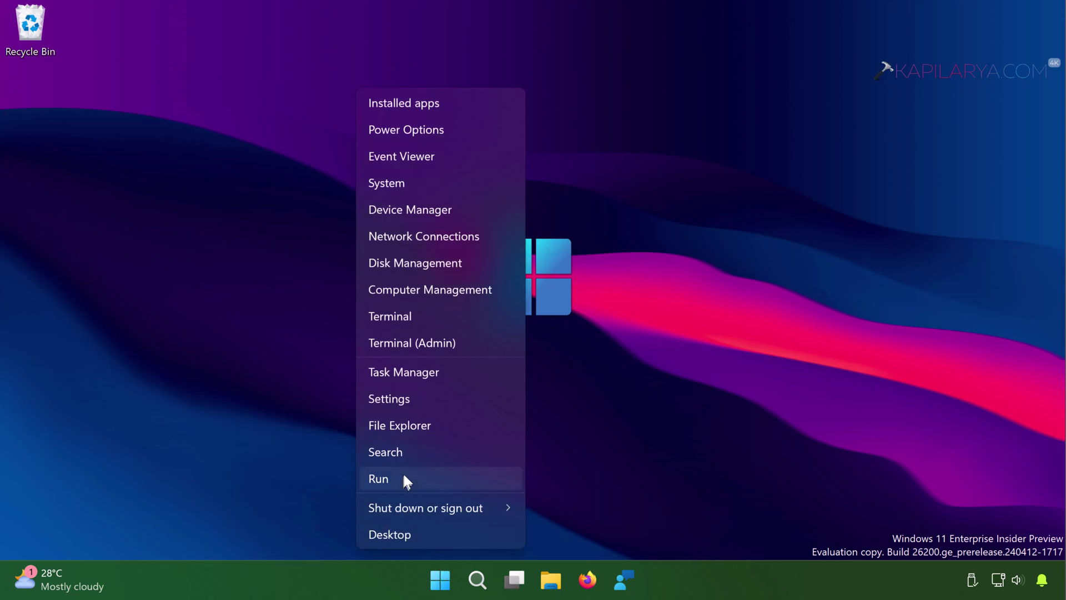
left_click(404, 480)
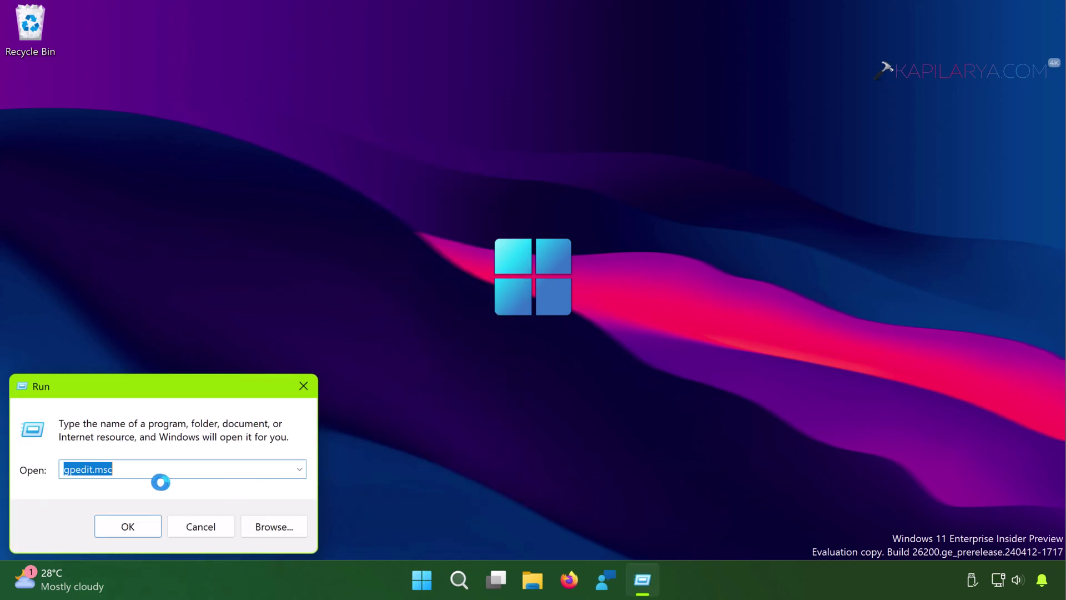
type("net")
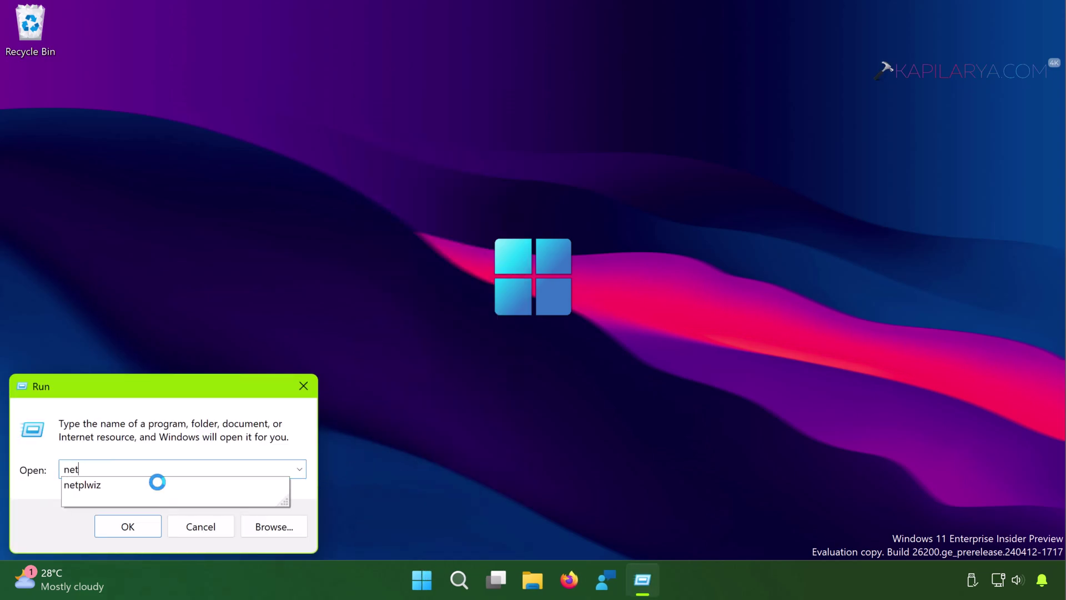
left_click(127, 484)
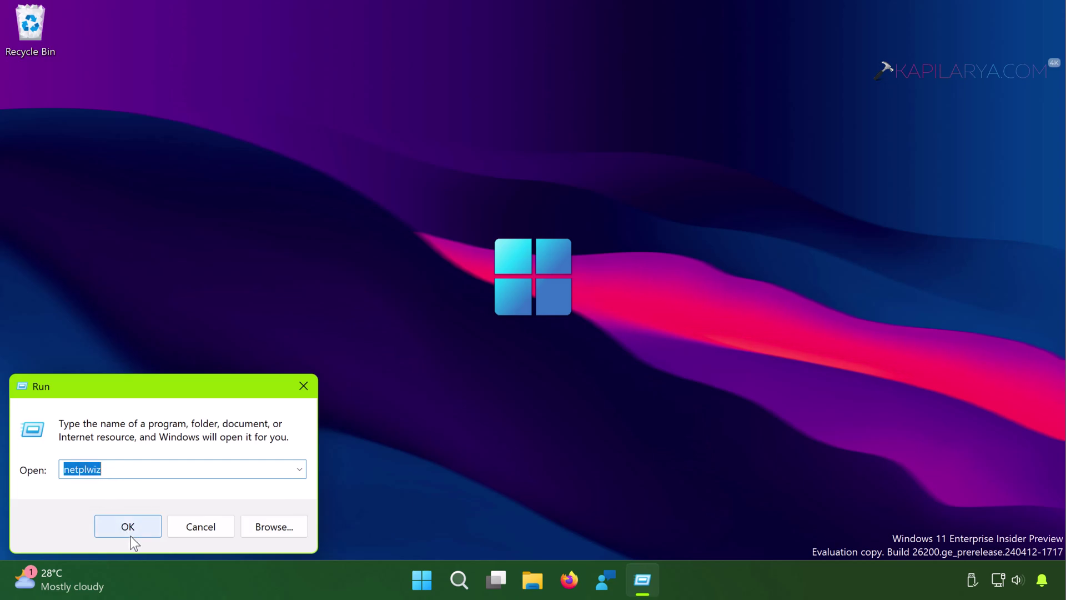
left_click(111, 528)
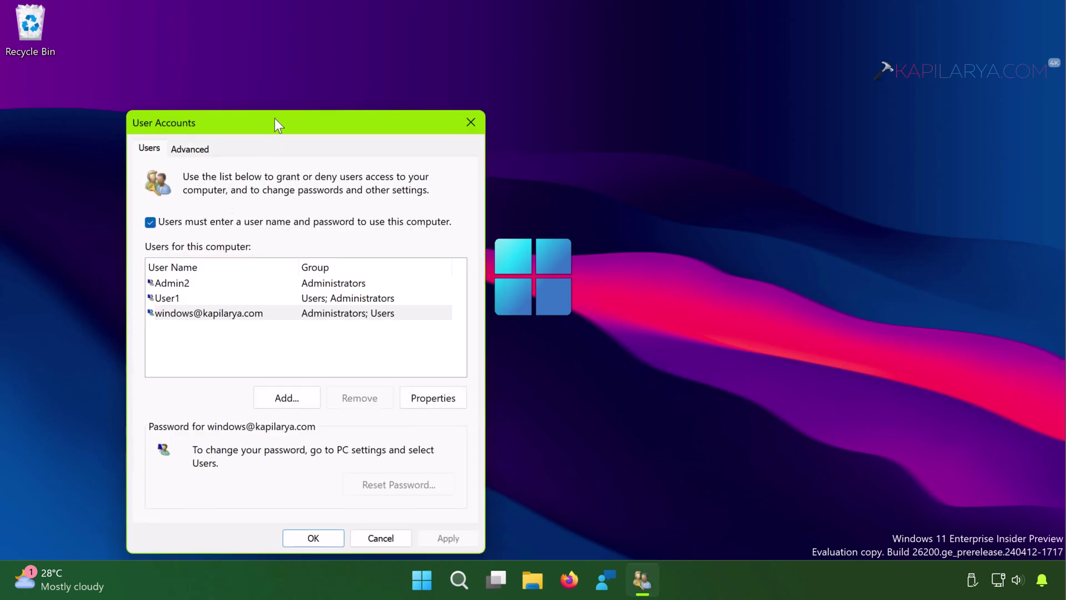
- Centre the User Accounts window and select Admin2, User1 and the Microsoft account to check their groups
left_click_drag(275, 120, 413, 38)
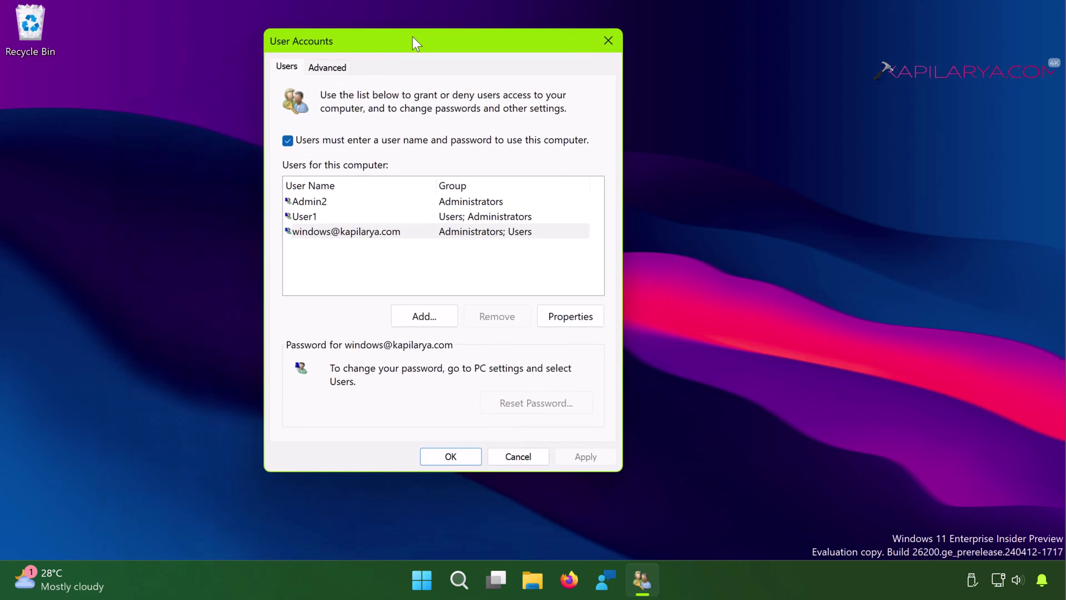
left_click(314, 199)
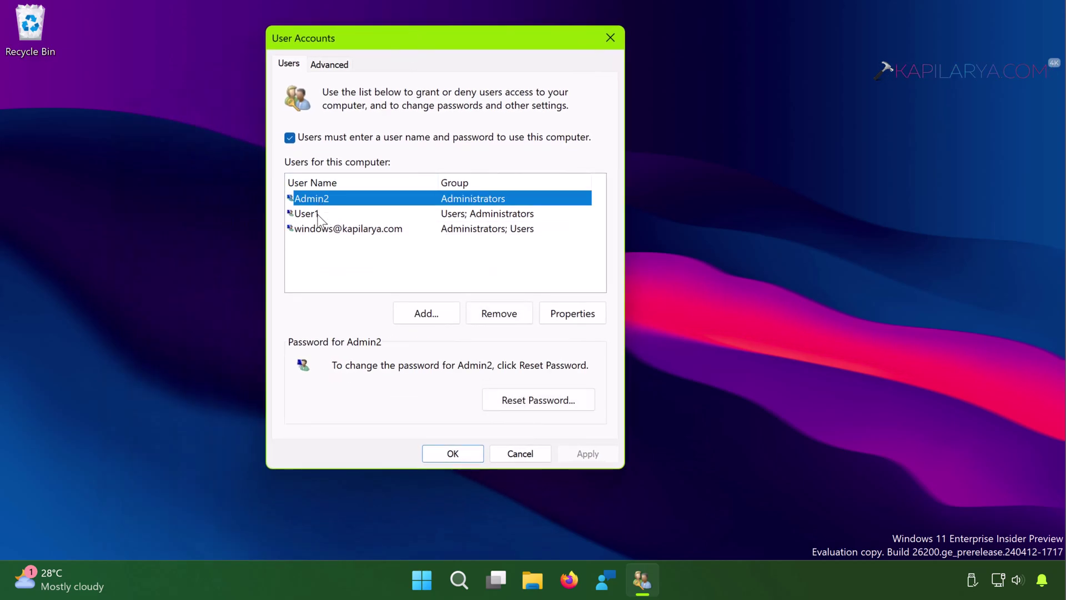
left_click(318, 214)
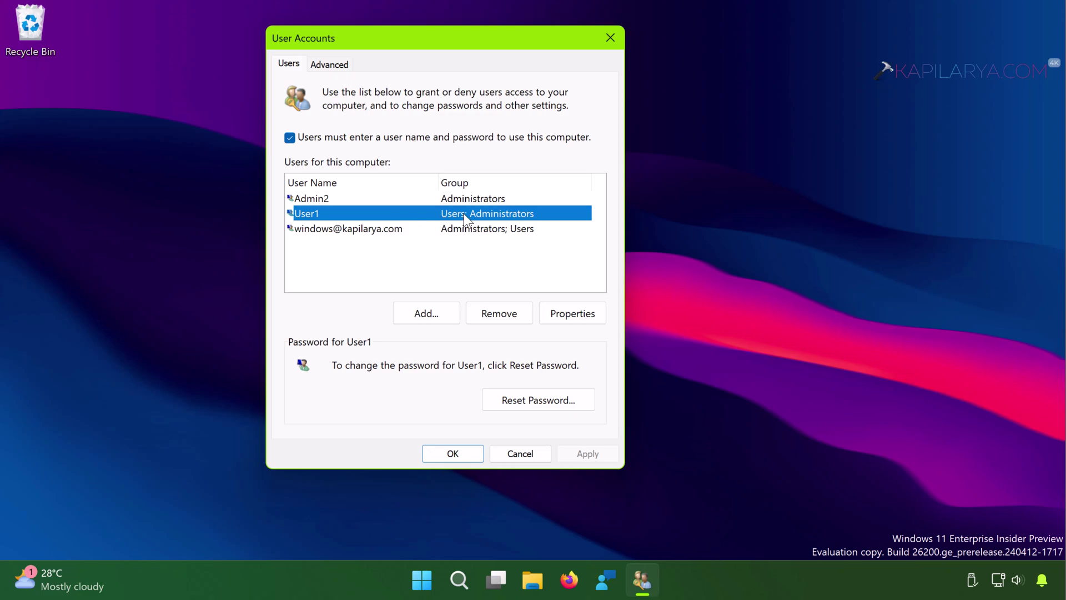
left_click(367, 229)
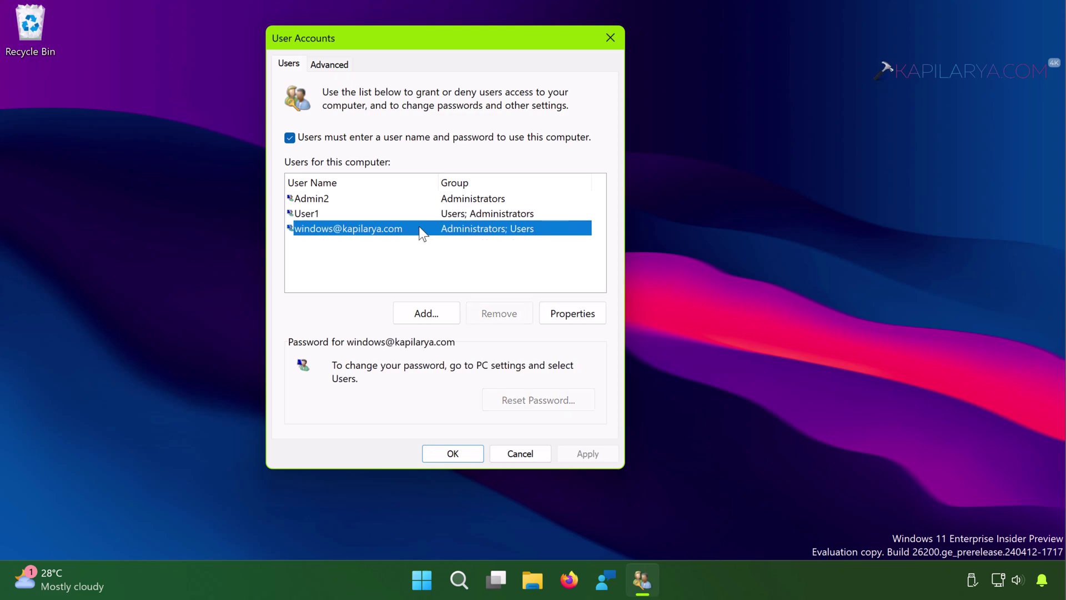
left_click(439, 257)
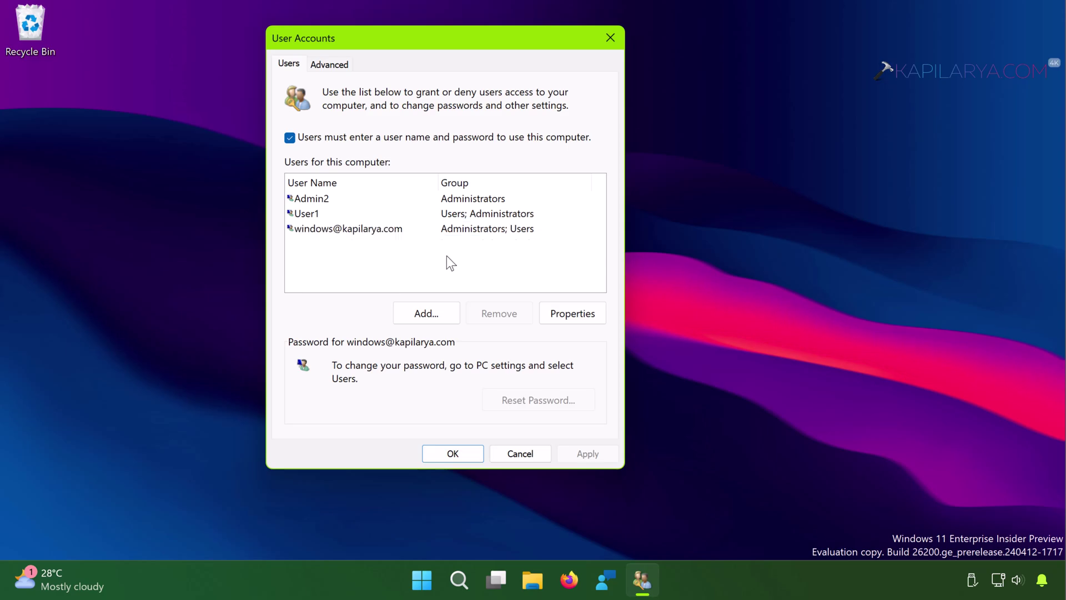
- Start adding a user and choose to sign in without a Microsoft account
left_click(406, 315)
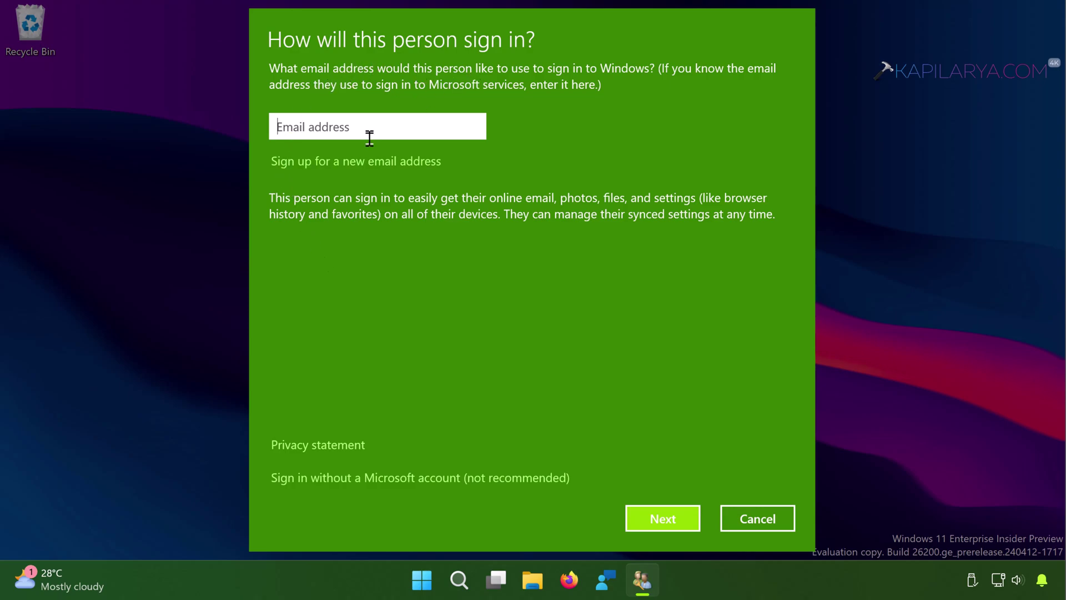
left_click(372, 478)
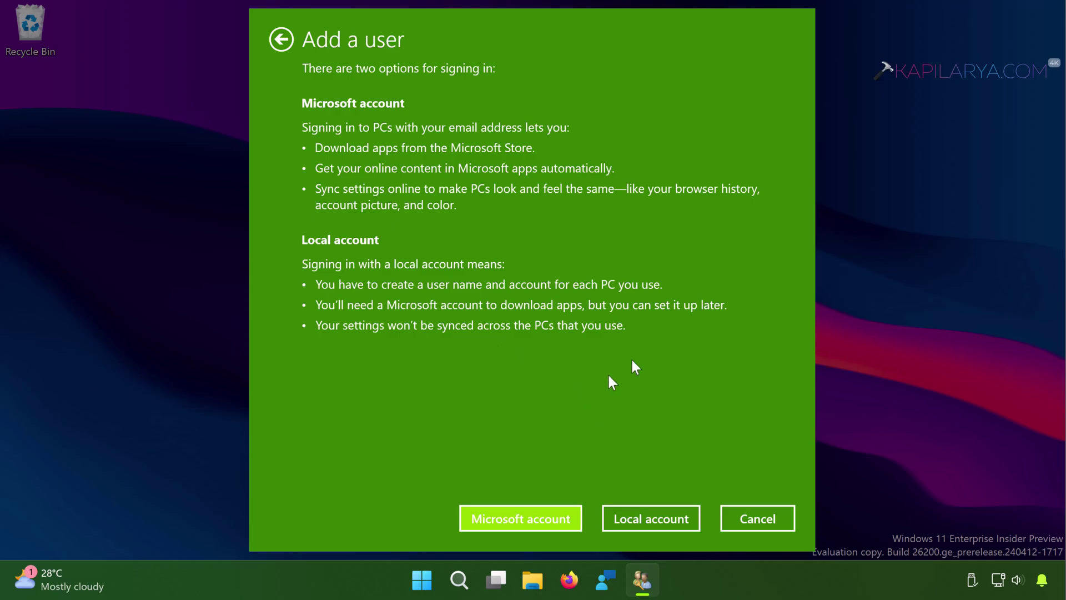
- Choose Local account and enter User2 with a password, its confirmation and hint 'k'
left_click(633, 517)
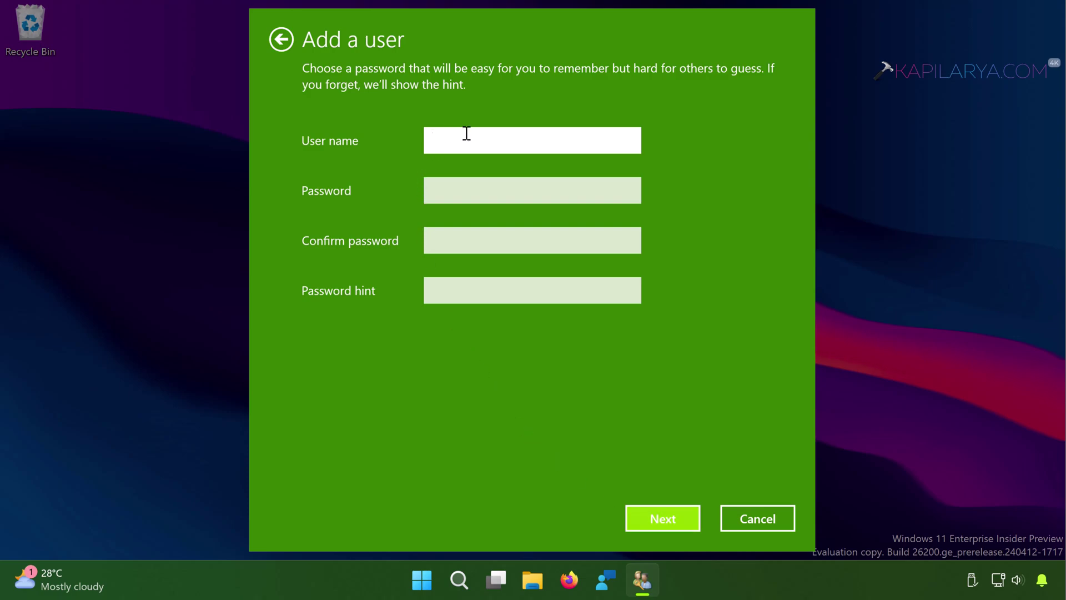
type("User2")
left_click(442, 187)
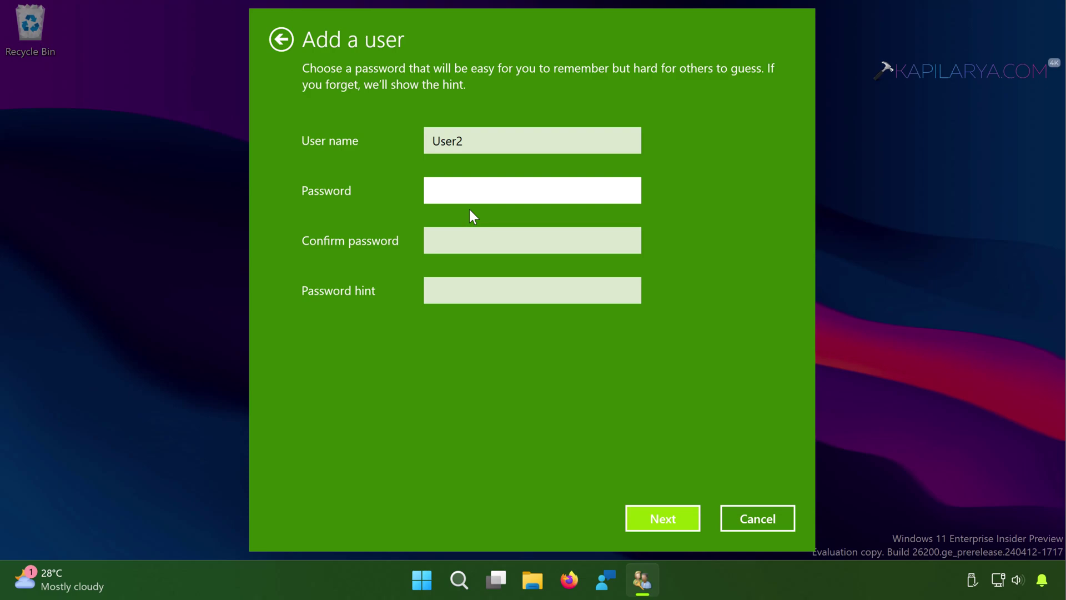
type("12")
key("Tab")
type("12")
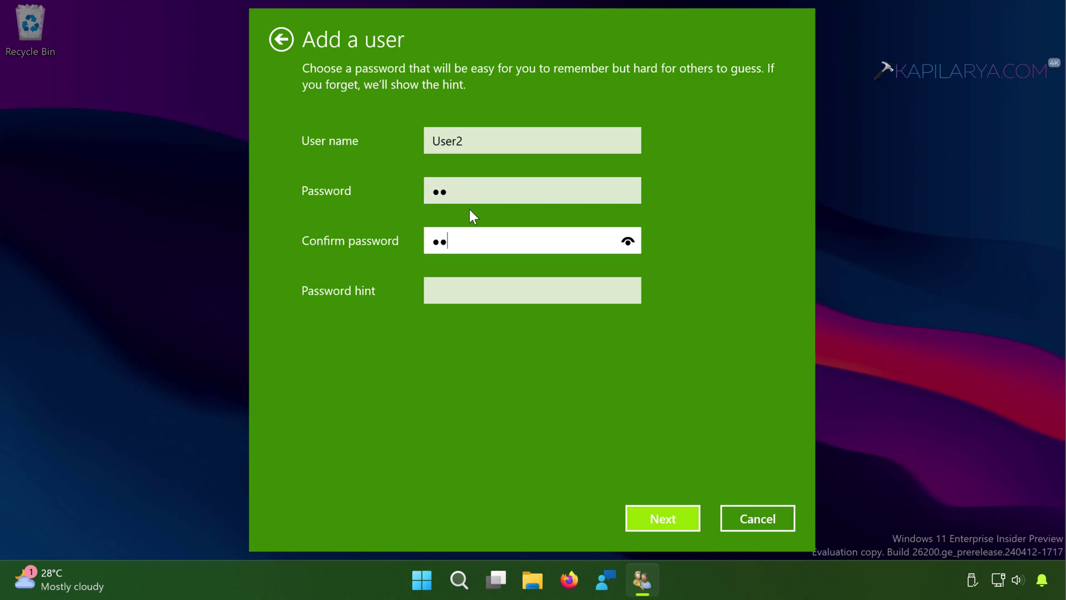
key("Tab")
type("k")
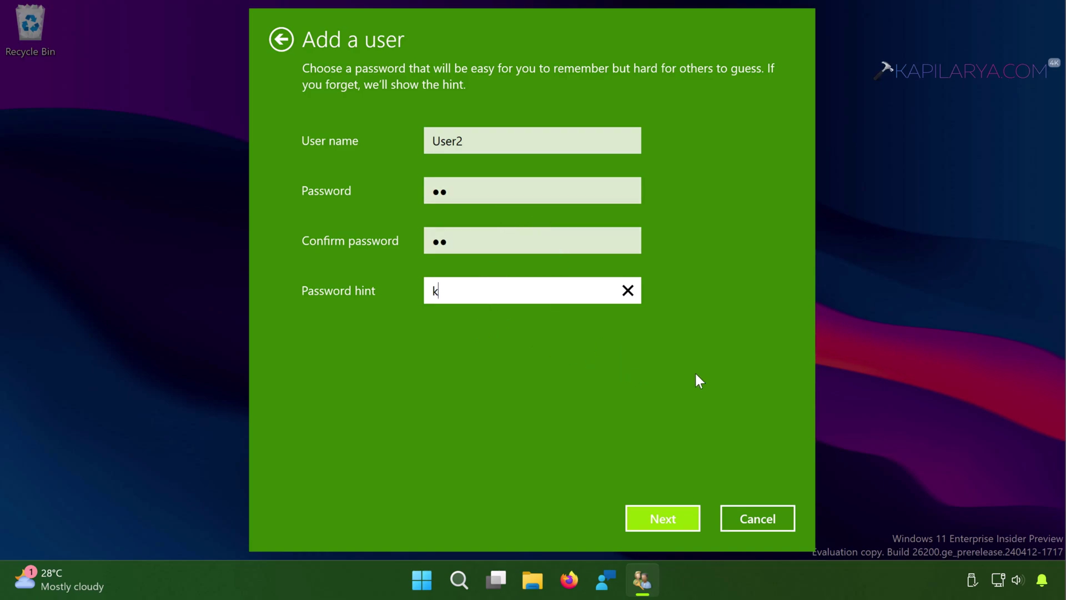
left_click(642, 518)
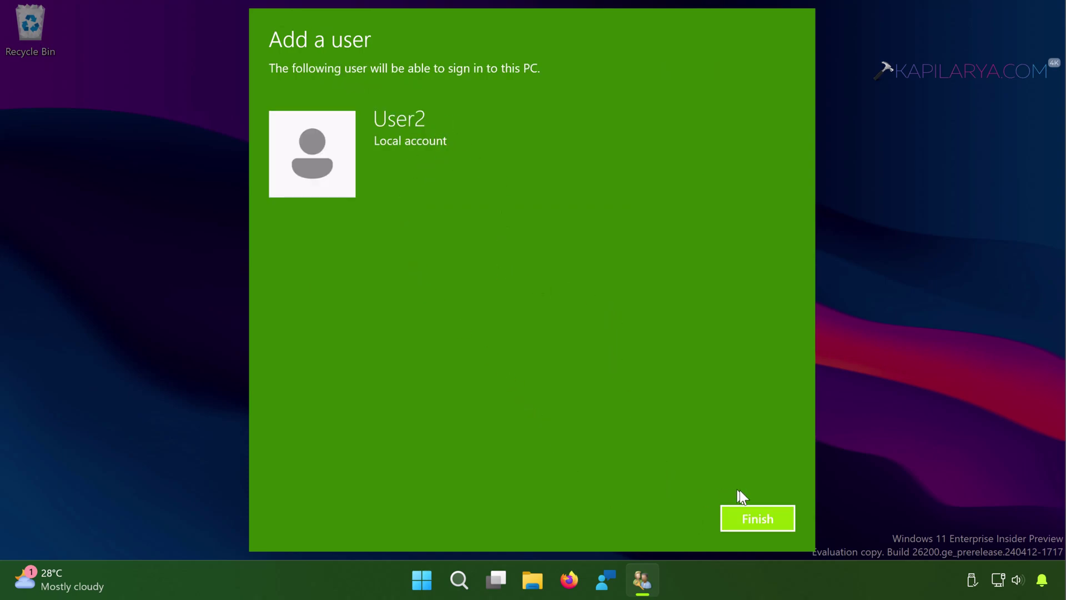
- Finish the wizard, select User2 in the list, and open its Properties
left_click(739, 524)
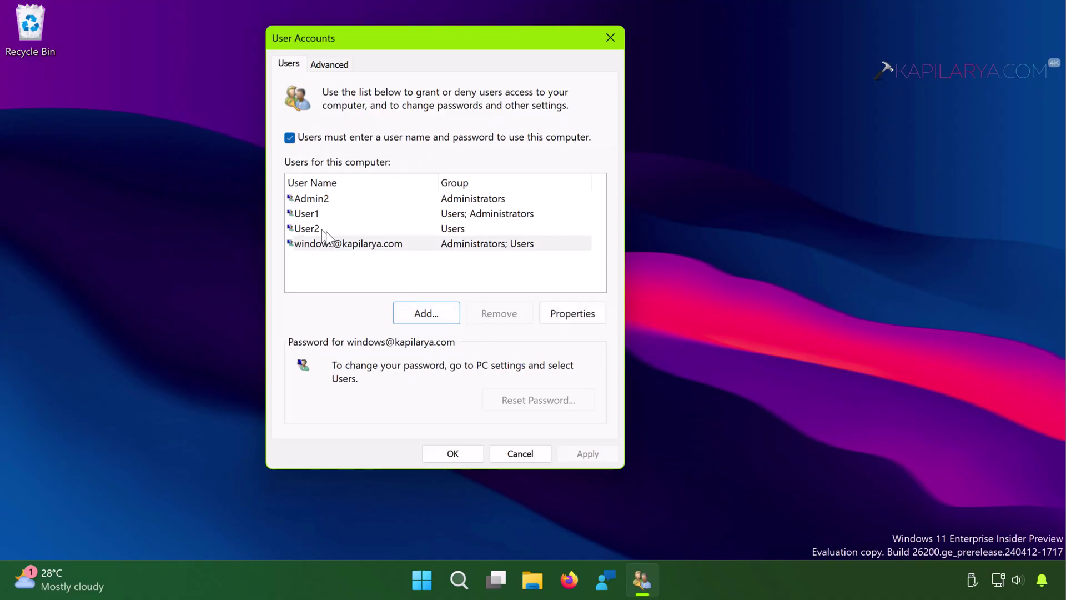
left_click(326, 232)
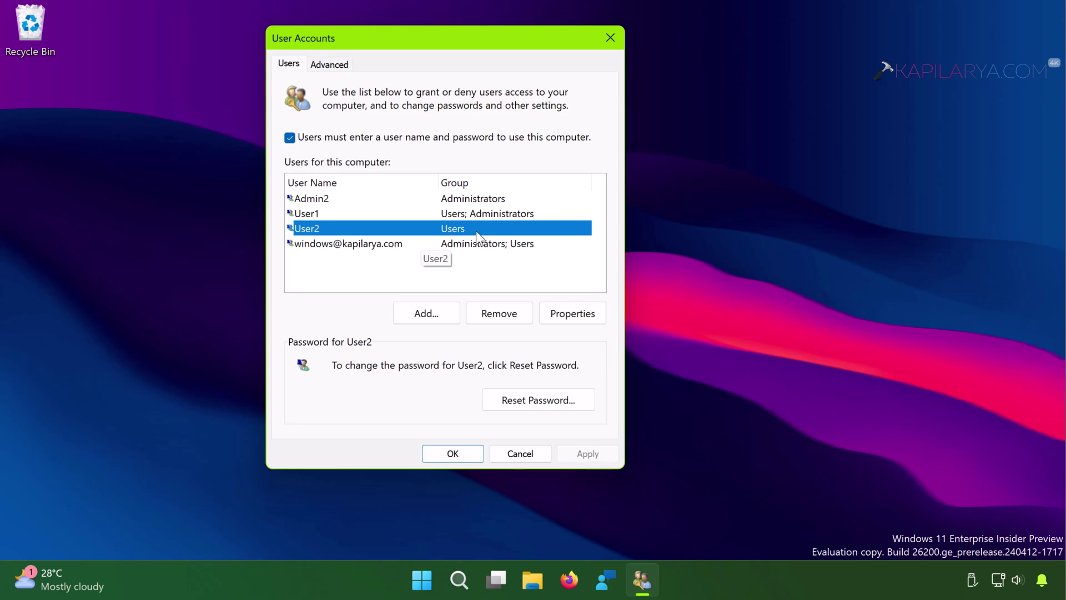
left_click(570, 317)
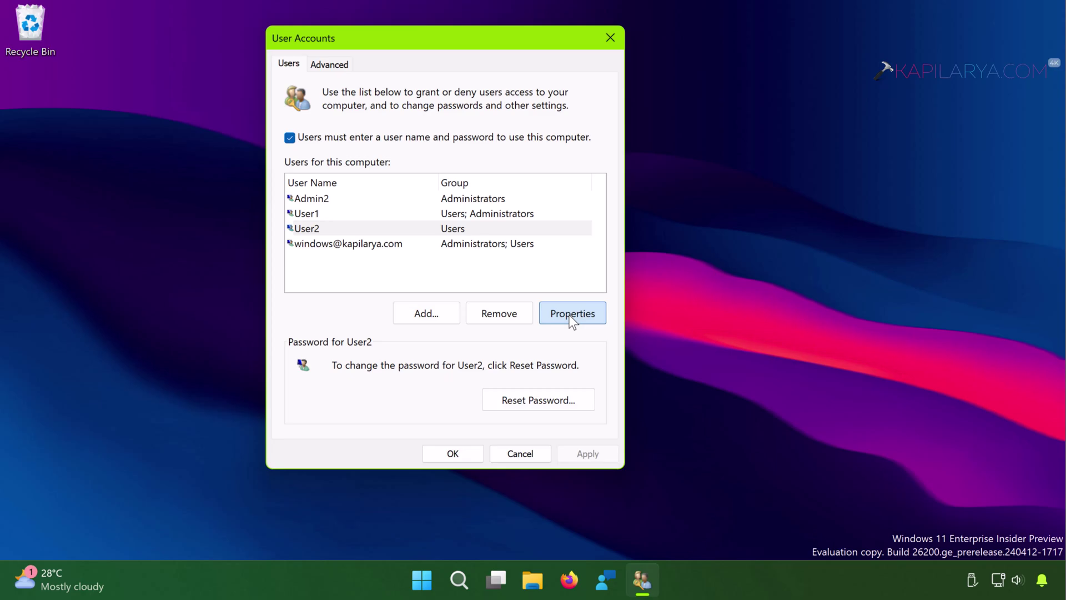
- Set User2's group membership to Administrator, apply it, then check the User1 and User2 rows
left_click(572, 316)
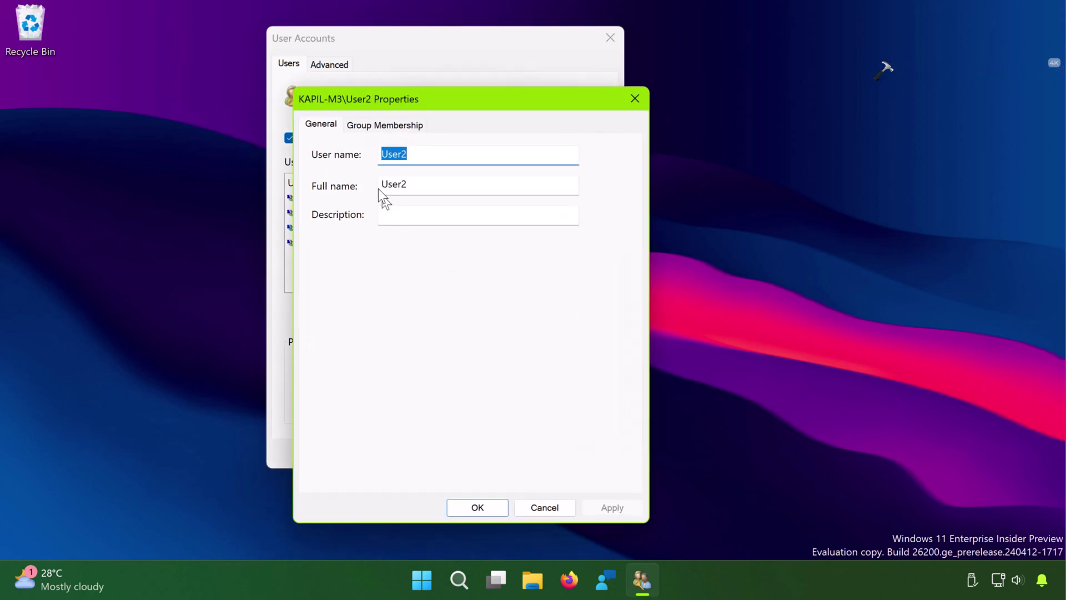
left_click(383, 125)
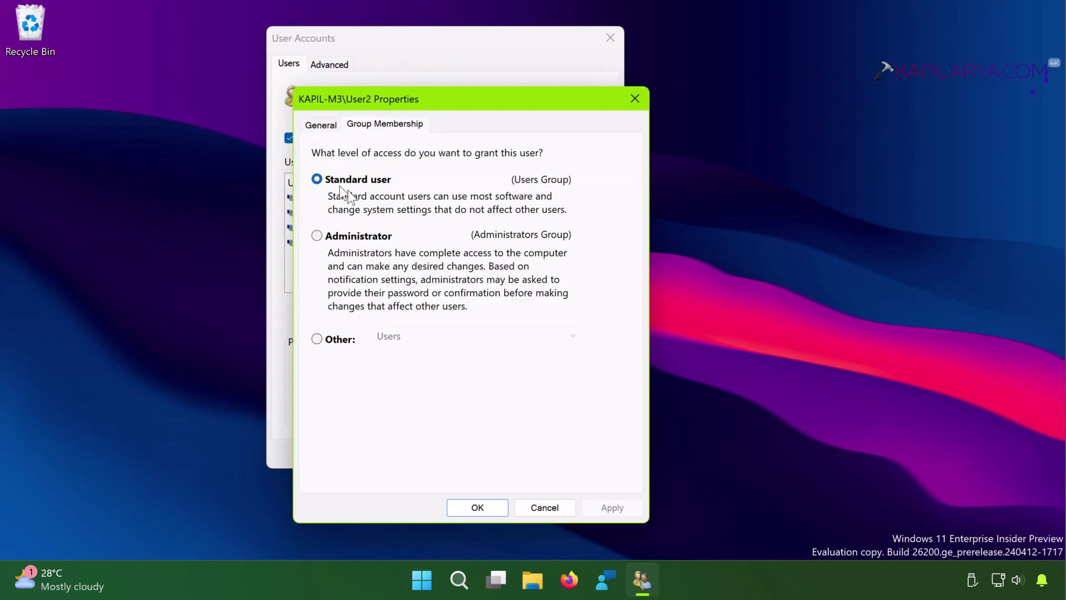
left_click(317, 237)
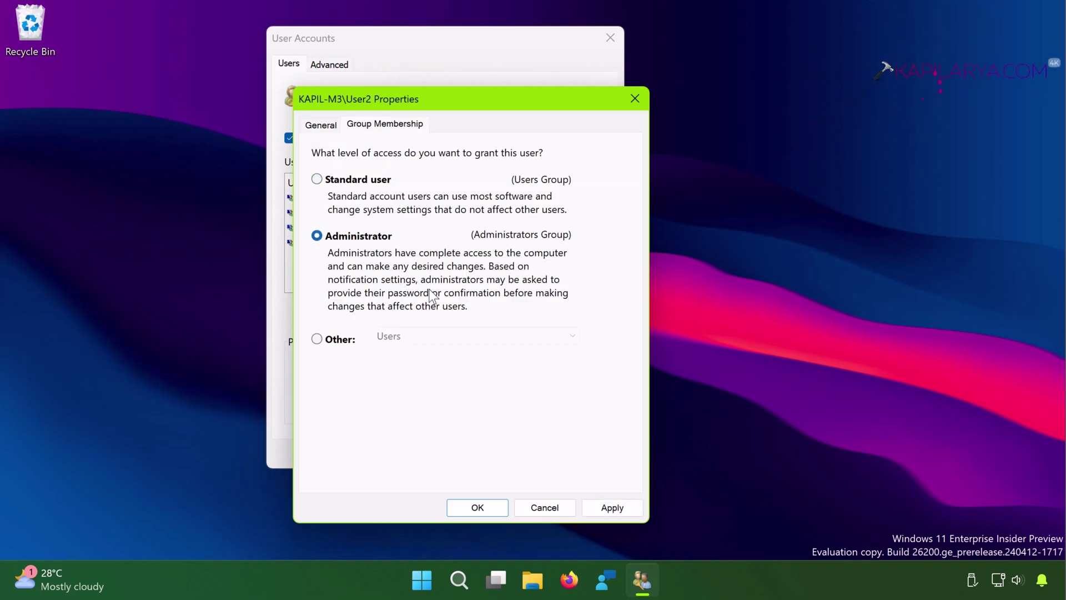
left_click(606, 506)
left_click(461, 506)
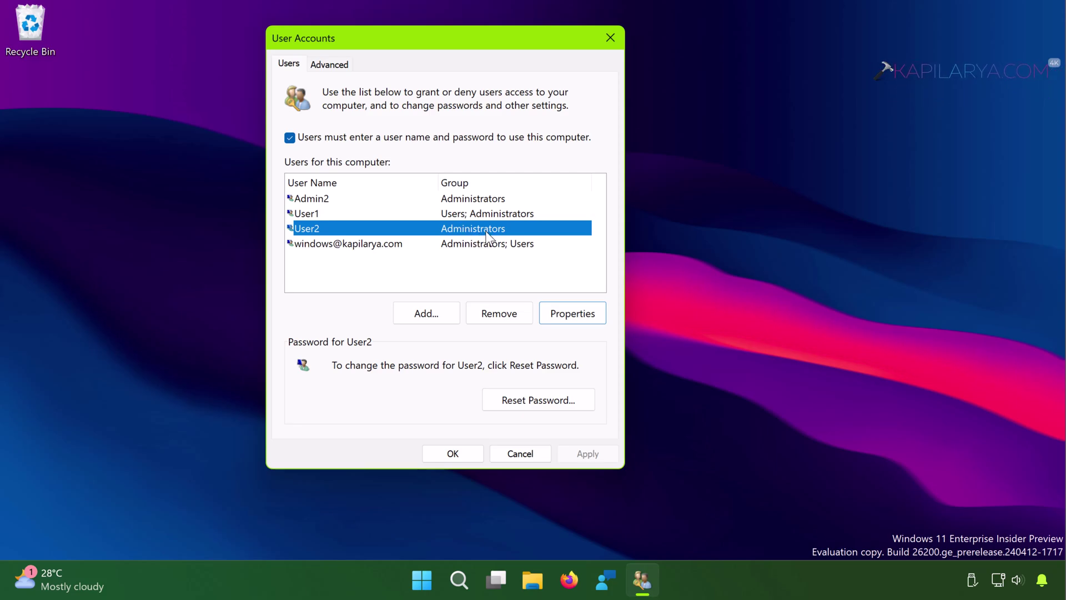
left_click(465, 214)
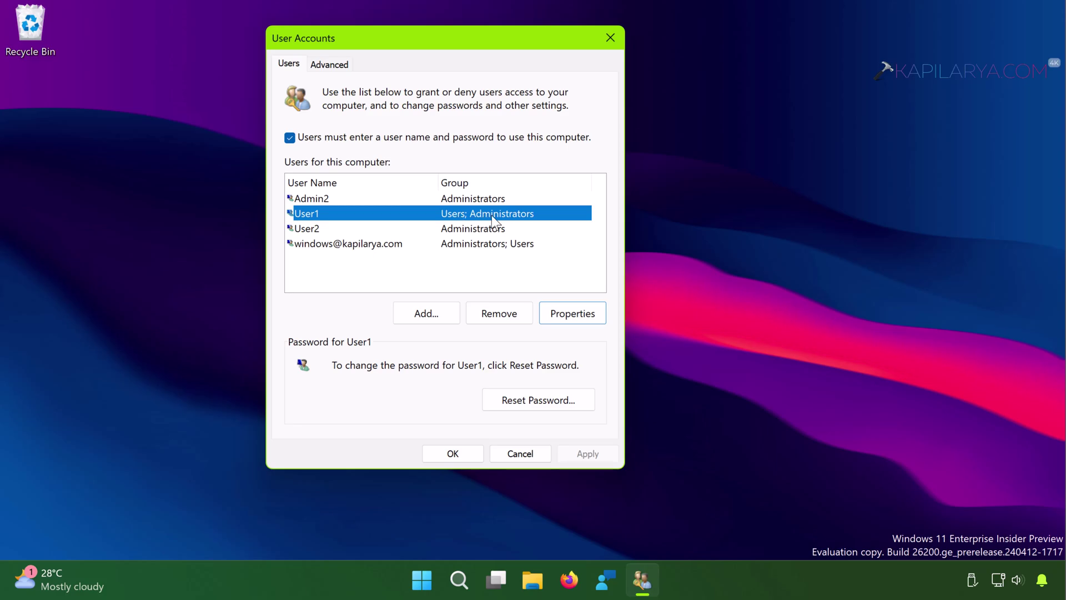
left_click(368, 232)
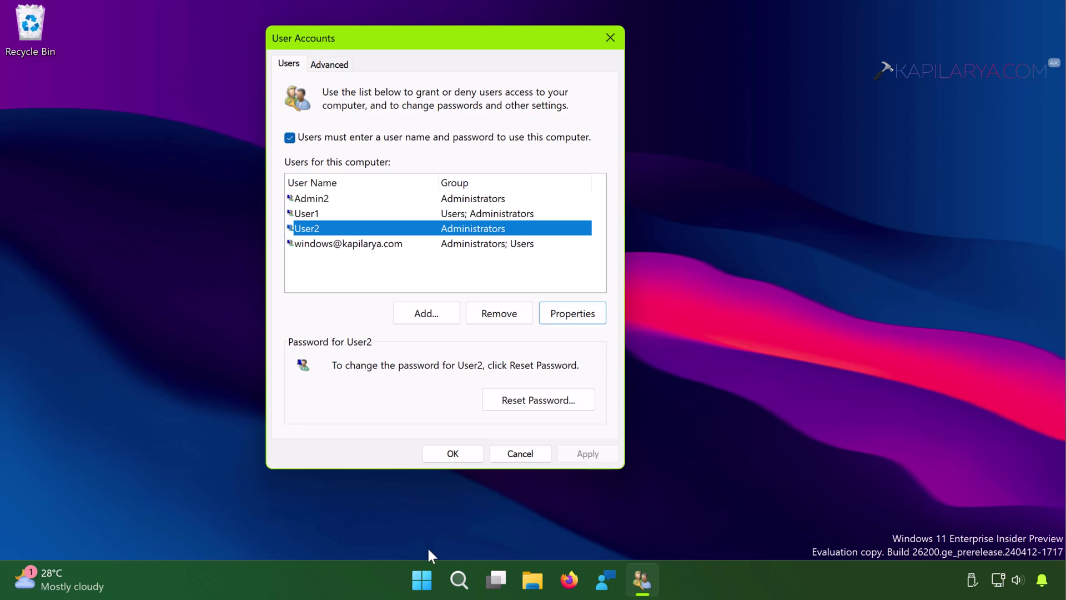
- From the Start menu's account list, check that Admin2, User1 and User2 are listed, then close it
left_click(417, 574)
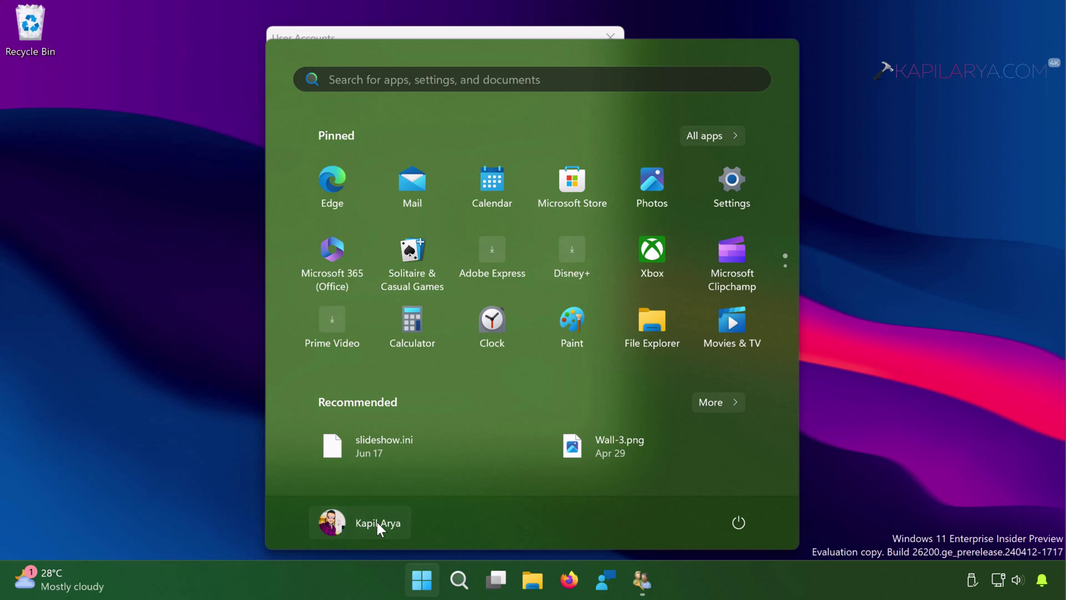
left_click(378, 524)
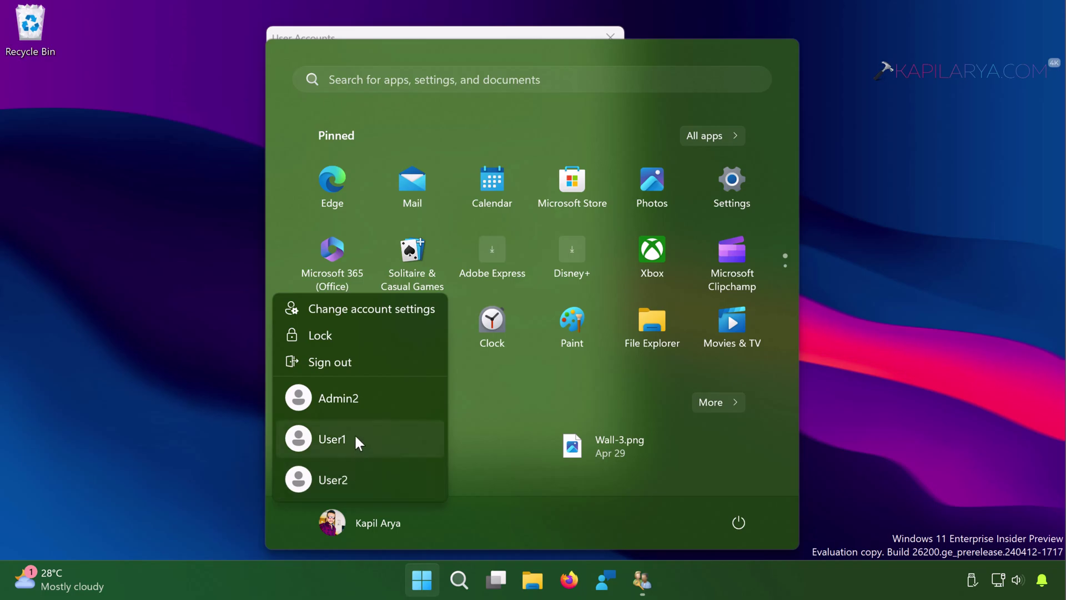
left_click(179, 335)
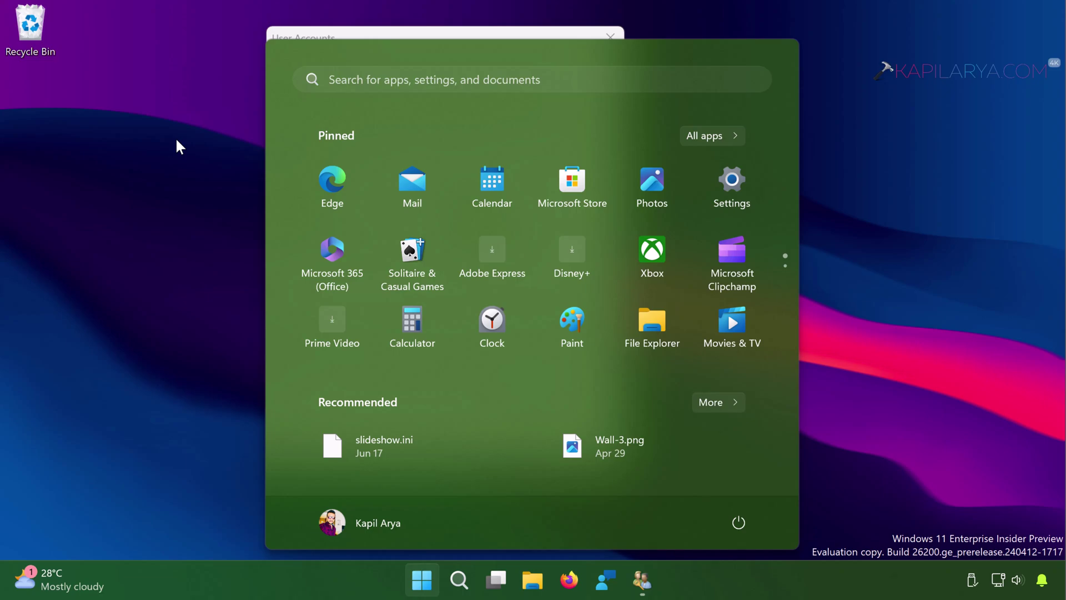